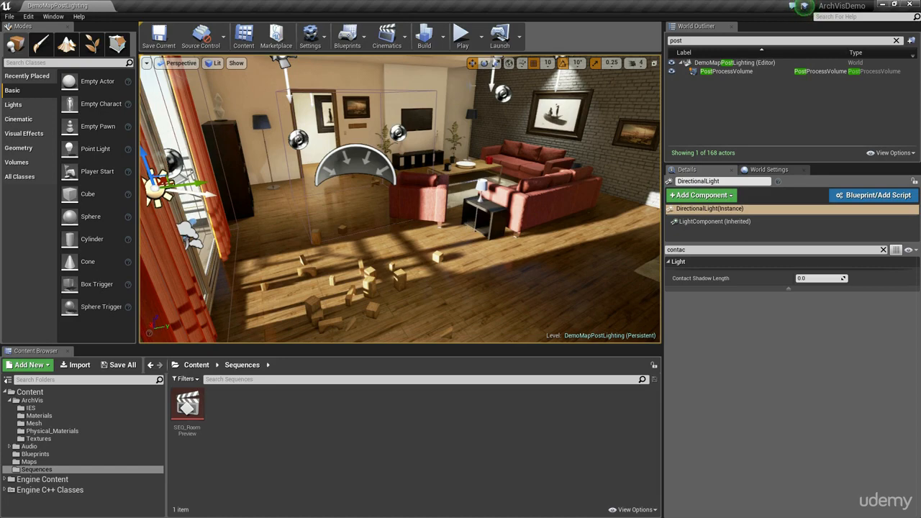
Play the level in the editor and walk through the hallway and living room to survey the space, ending the play session
left_click(462, 37)
left_click(482, 168)
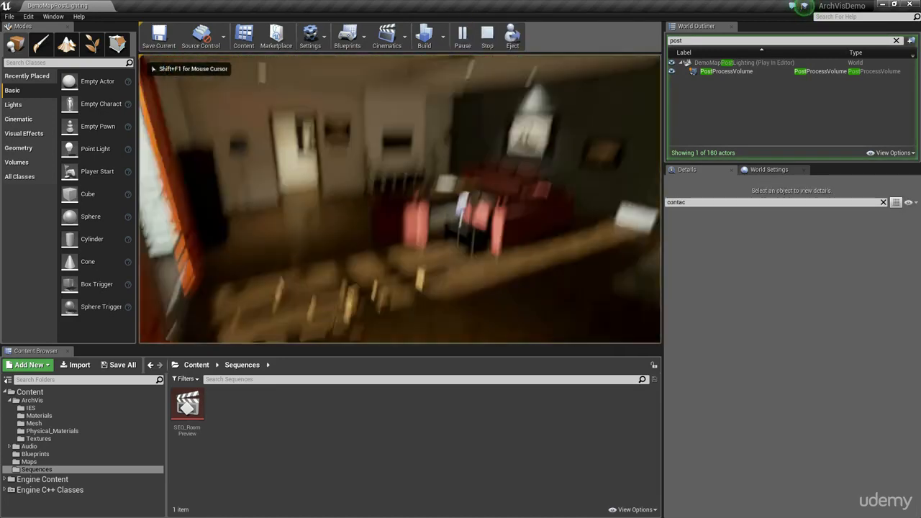
key("w")
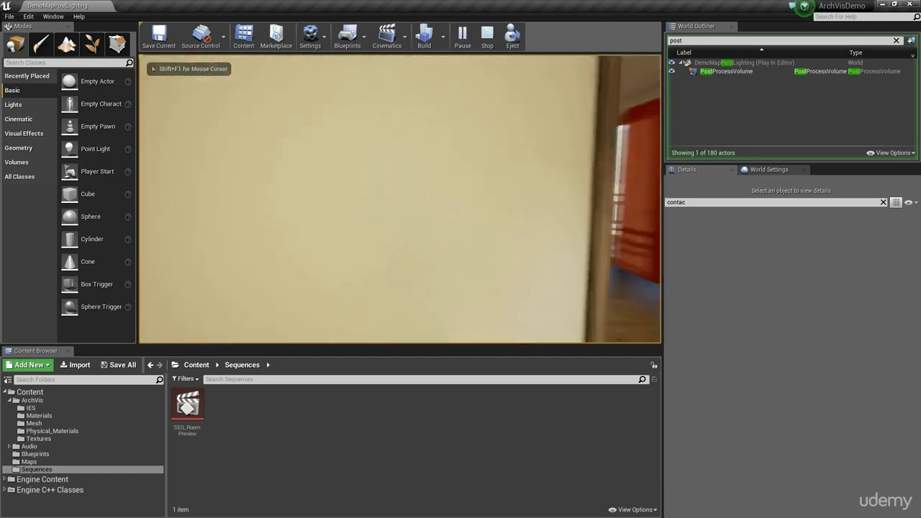
key("w")
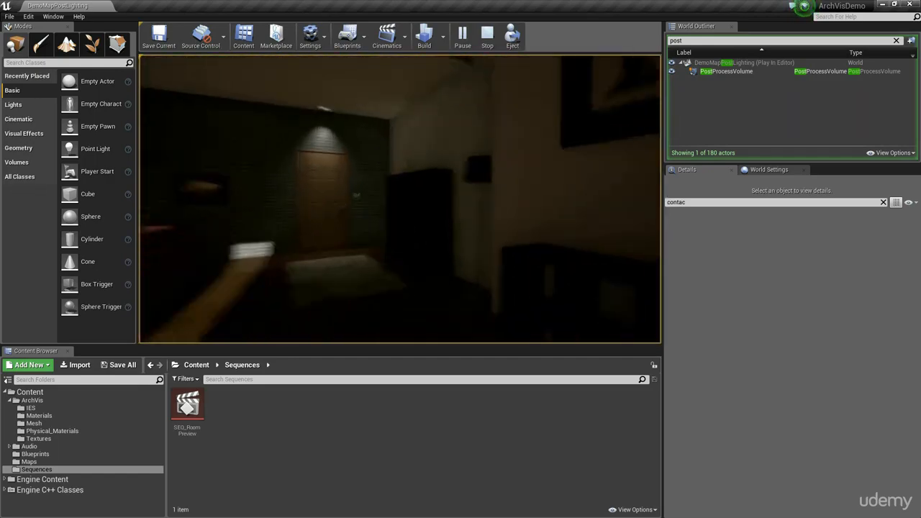
key("w")
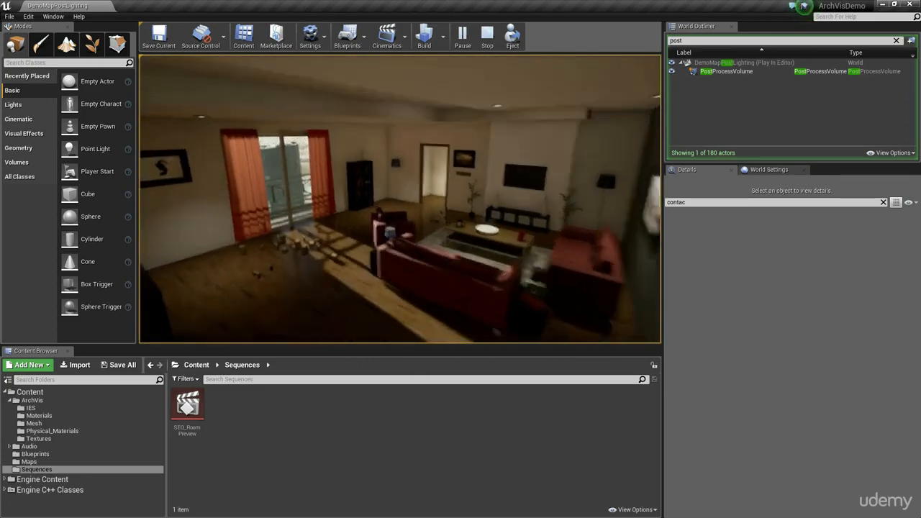
key("w")
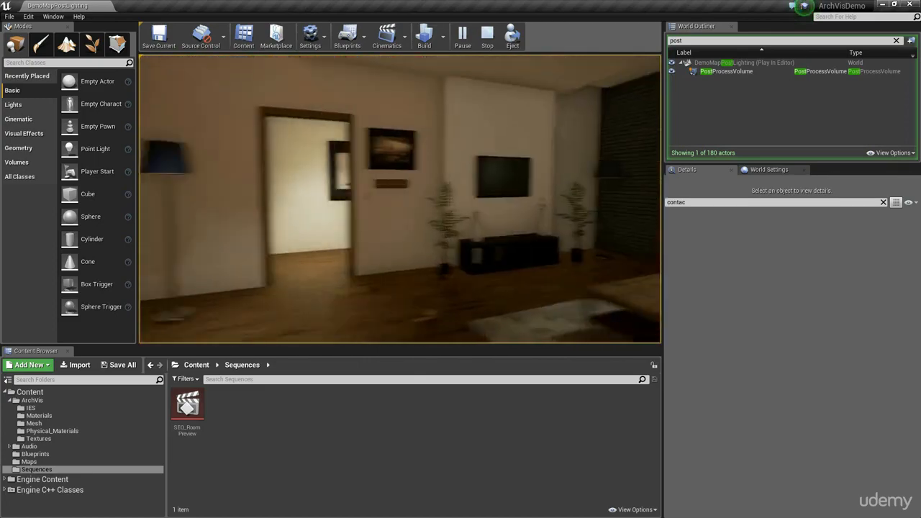
key("w")
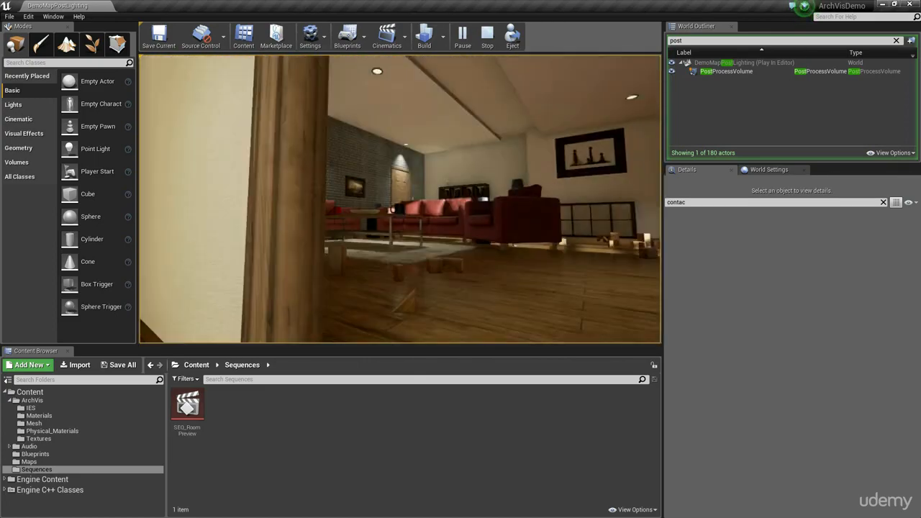
key("w")
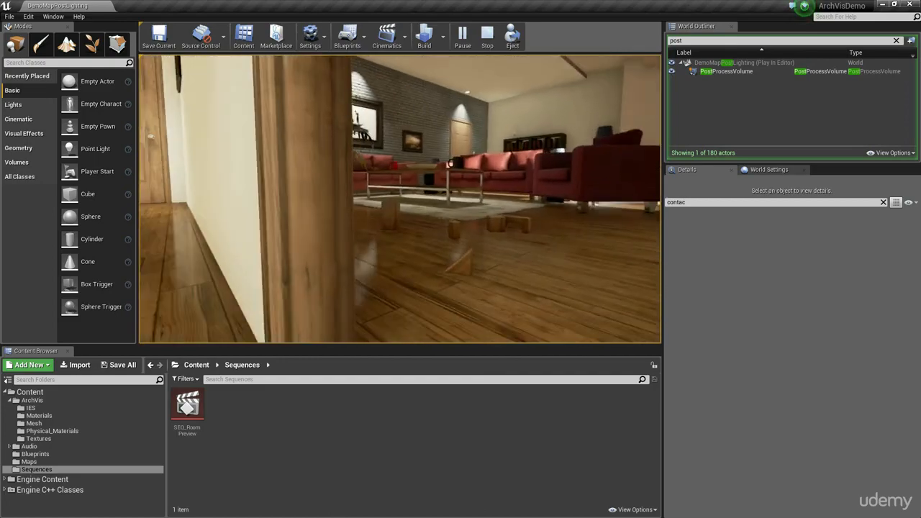
key("w")
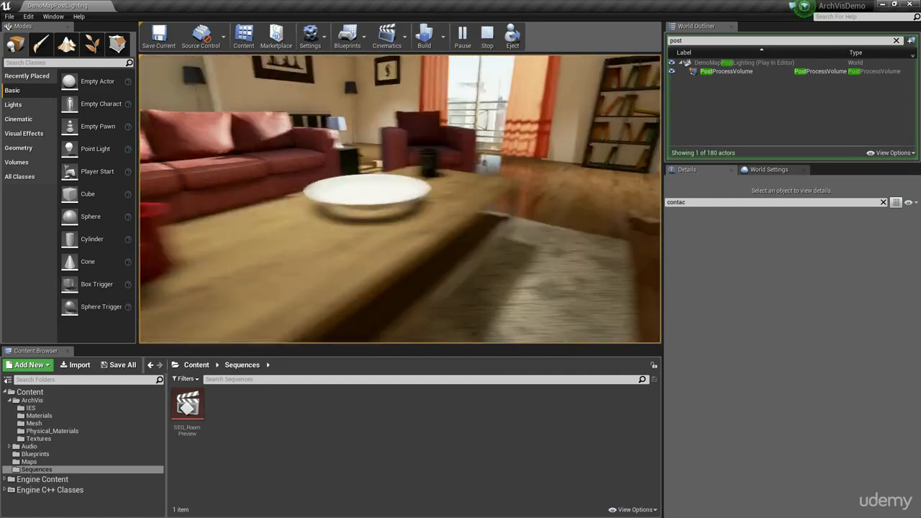
key("s")
key("d")
key("a")
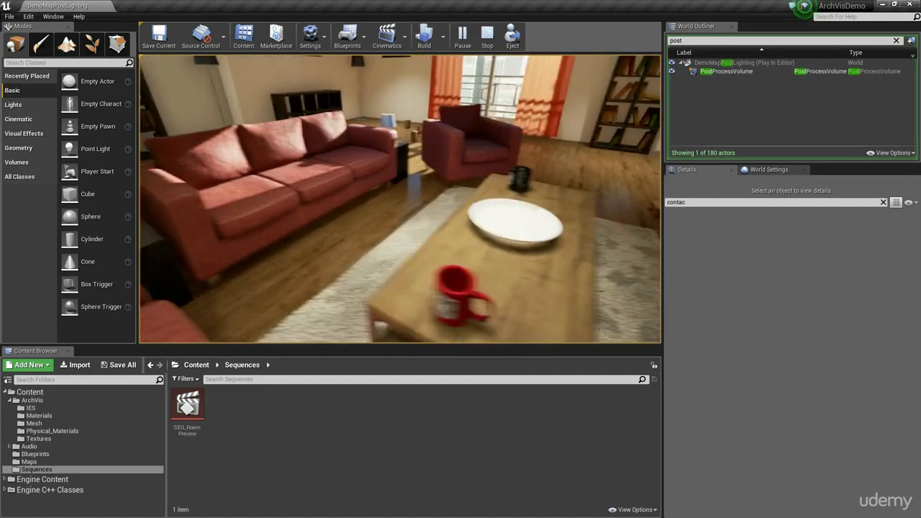
key("a")
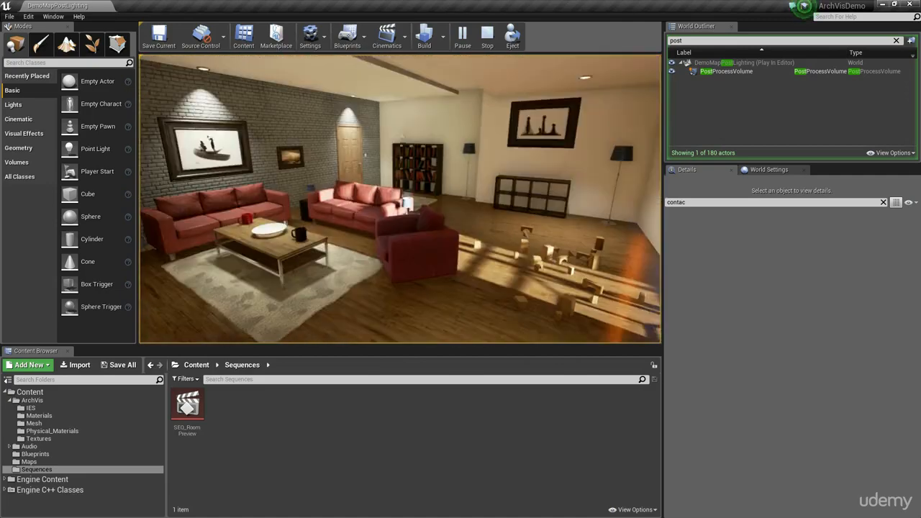
key("d")
key("Escape")
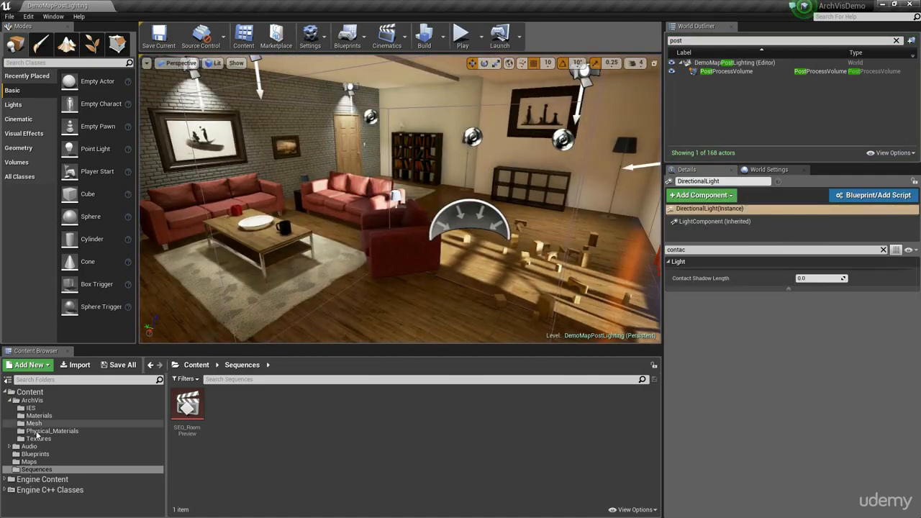
Create a new level sequence named SEQ_DemoMapCameraDemo in the Sequences folder
left_click(33, 392)
left_click(347, 36)
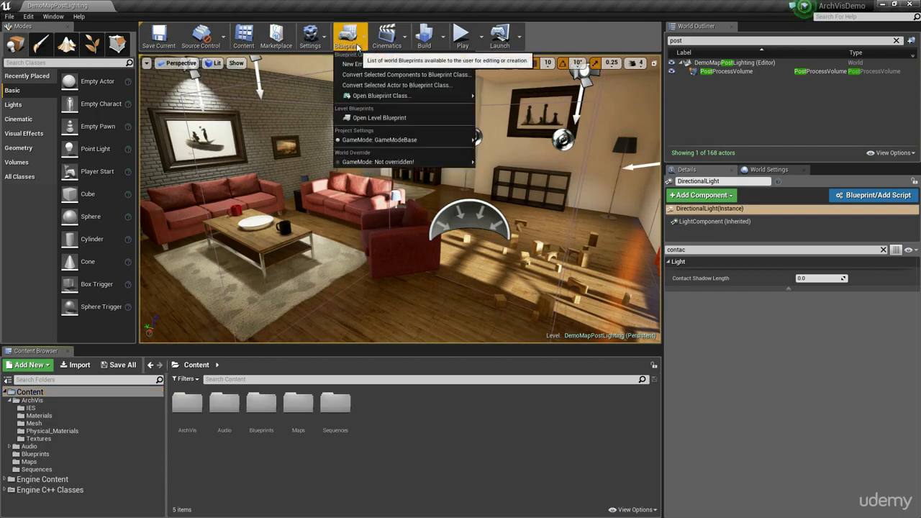
left_click(387, 36)
left_click(417, 64)
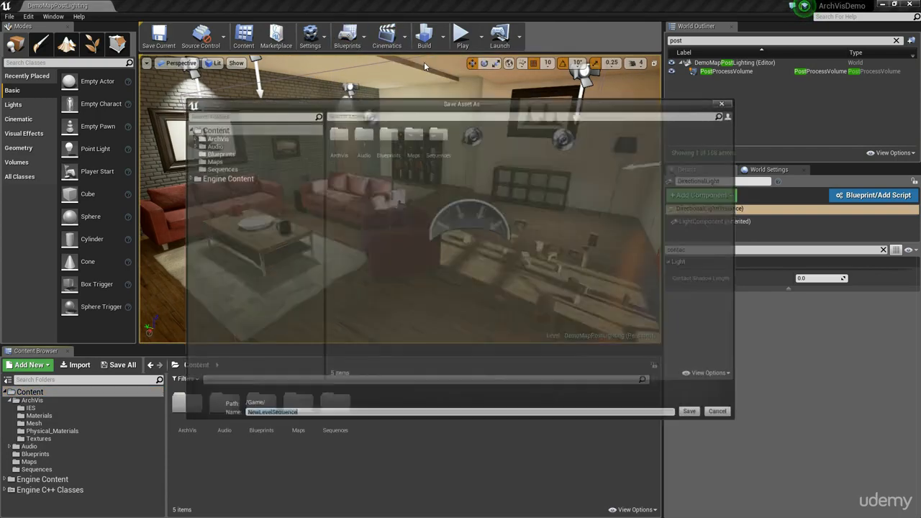
left_click(217, 167)
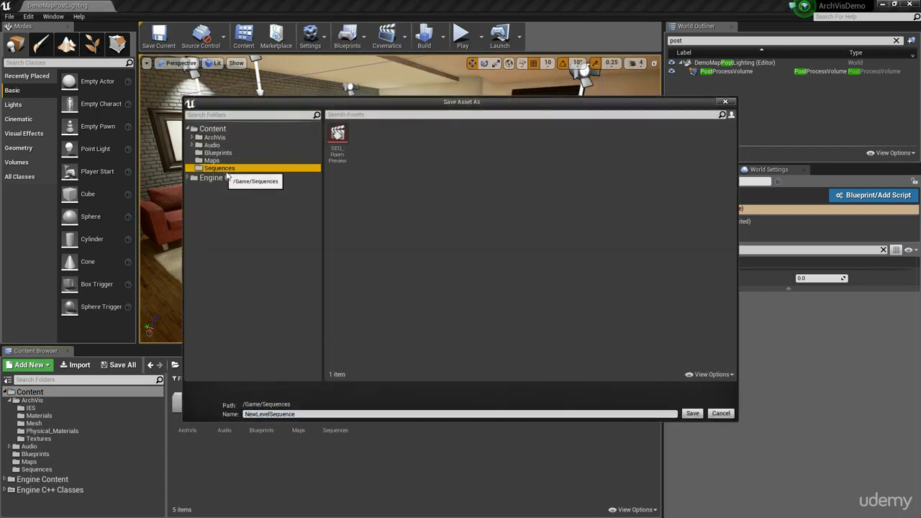
left_click(316, 415)
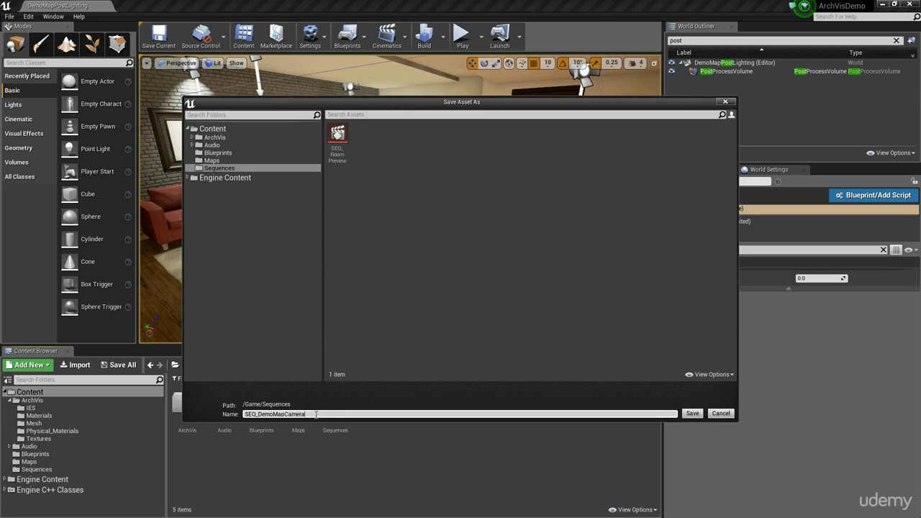
key("Return")
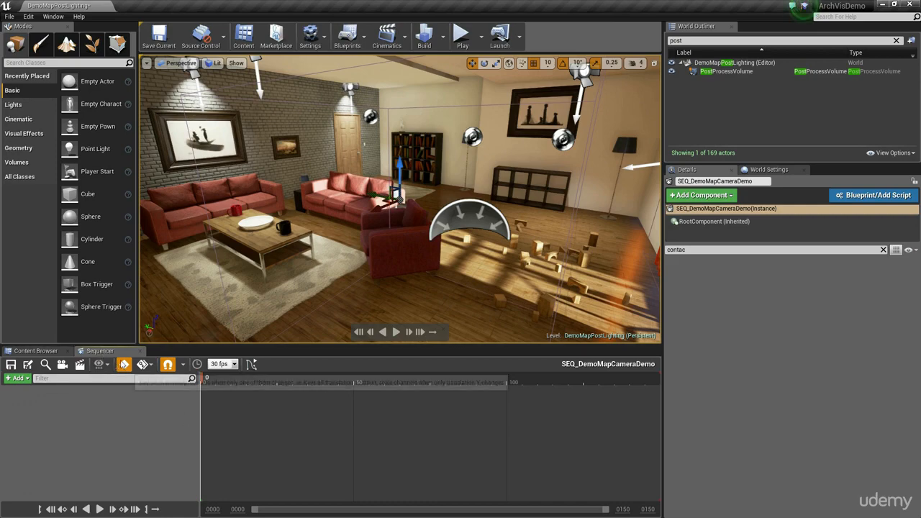
Undock the Sequencer into a floating window and dock it back beside the Content Browser
left_click(132, 351)
left_click_drag(272, 183, 291, 187)
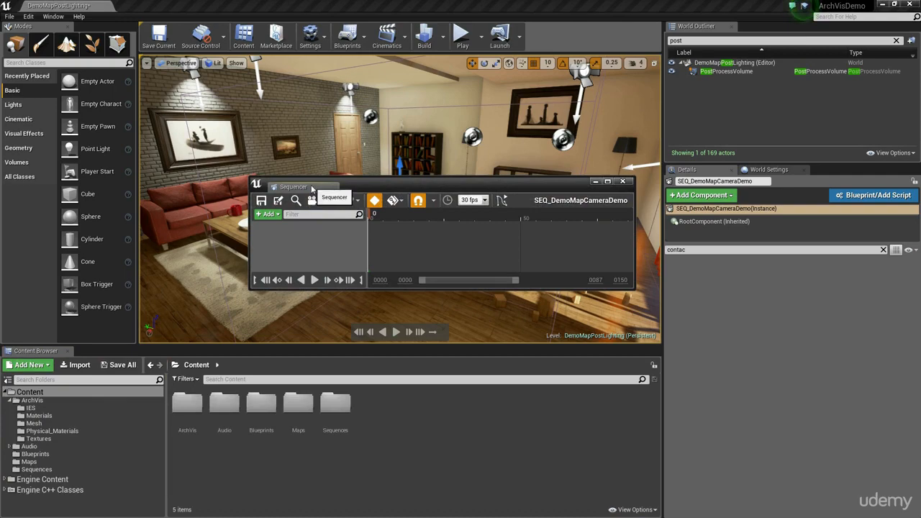
left_click_drag(311, 188, 121, 350)
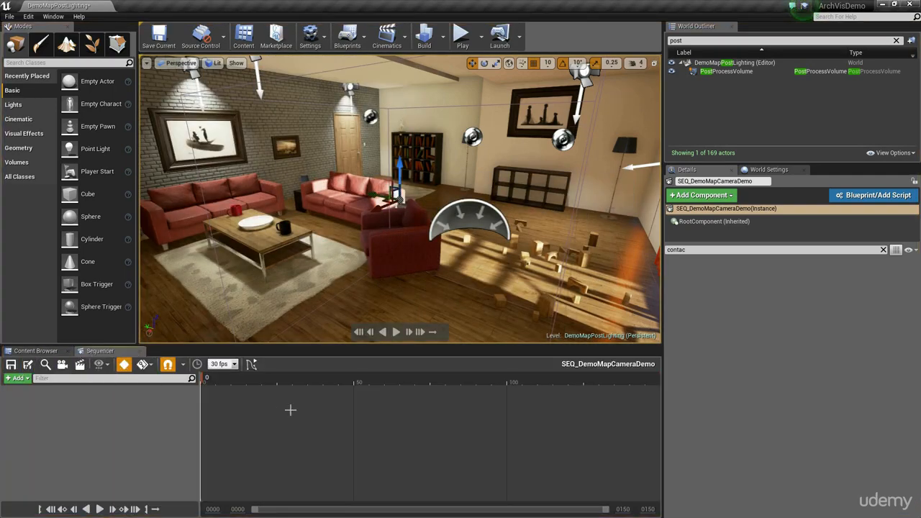
Set the Sequencer's time snapping interval to 1s
left_click(234, 364)
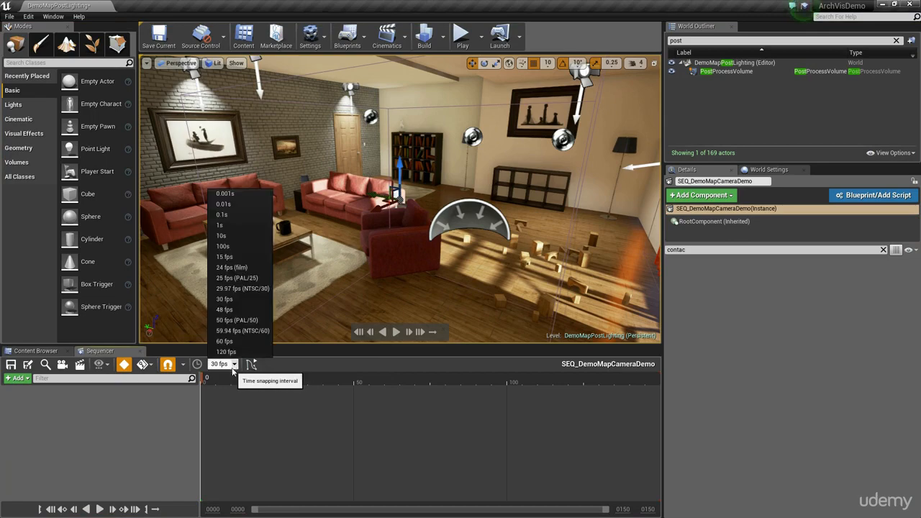
left_click(244, 227)
Frame the blank hallway wall beside the living room doorway and create a new camera there as the current camera cut
right_click_drag(294, 280, 252, 270)
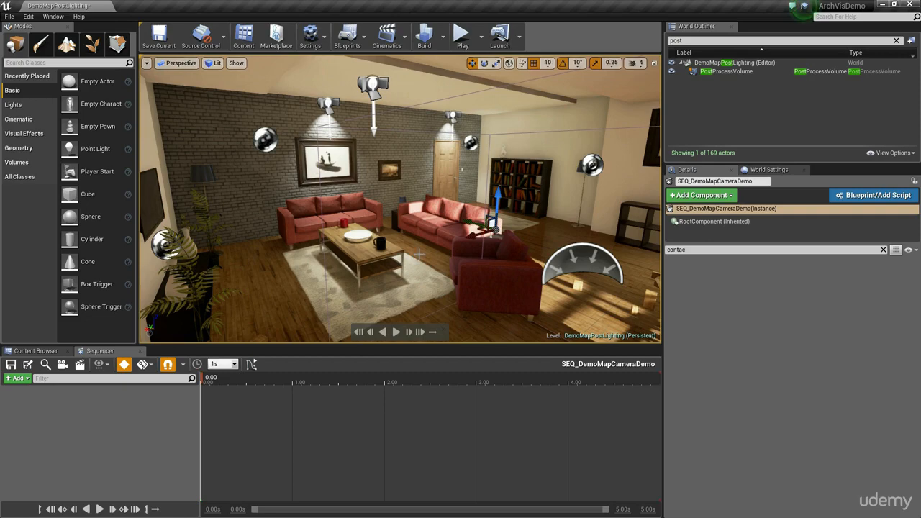
right_click_drag(218, 289, 251, 277)
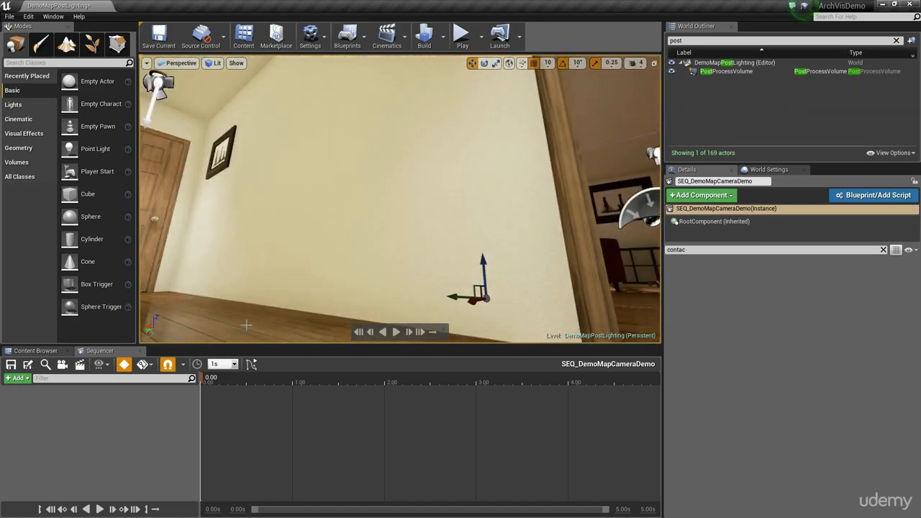
mouse_move(398, 276)
right_mouse_down()
mouse_move(436, 274)
mouse_move(414, 272)
mouse_move(416, 288)
mouse_move(425, 267)
mouse_move(406, 271)
mouse_move(416, 272)
right_mouse_up()
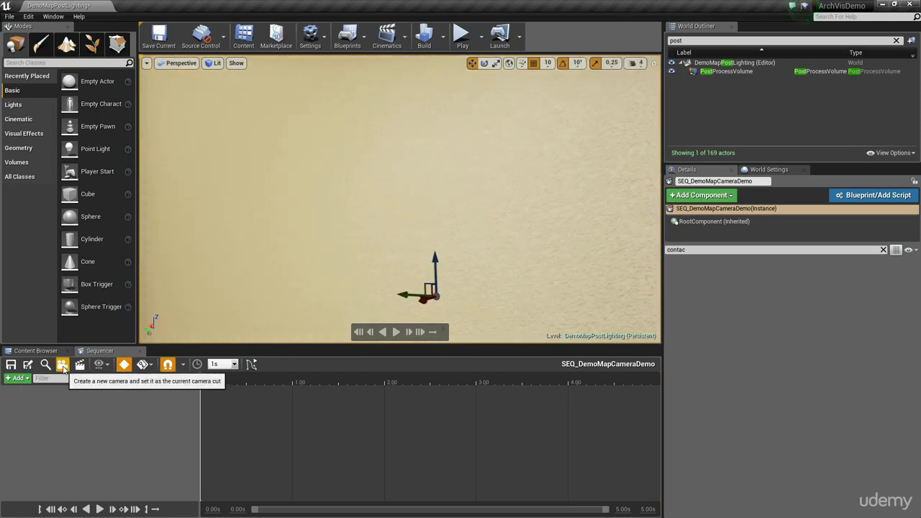
left_click(63, 365)
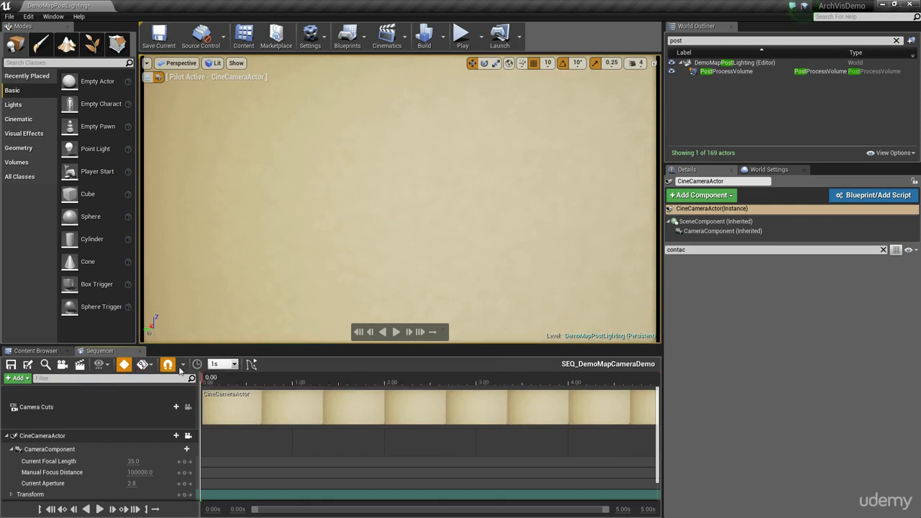
Check the Auto-key options and key the camera's starting transform at 0.00, facing the hallway wall
left_click(143, 365)
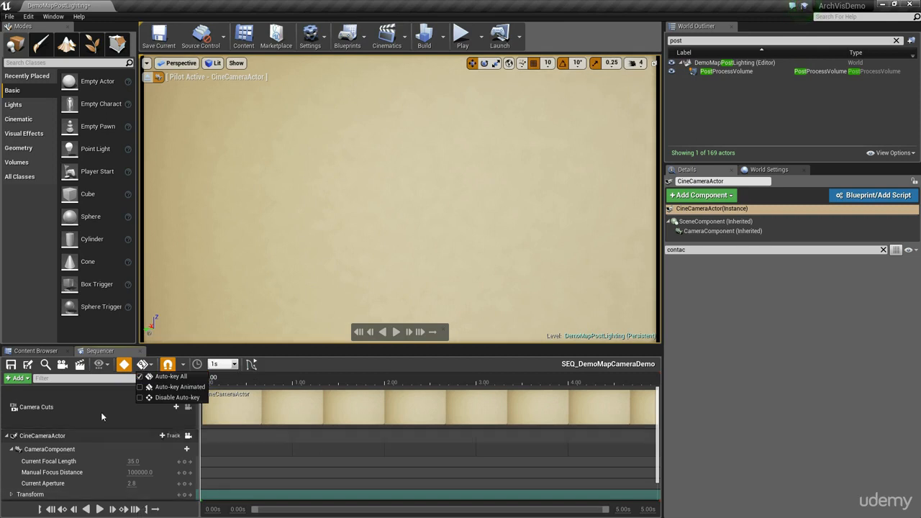
left_click(281, 512)
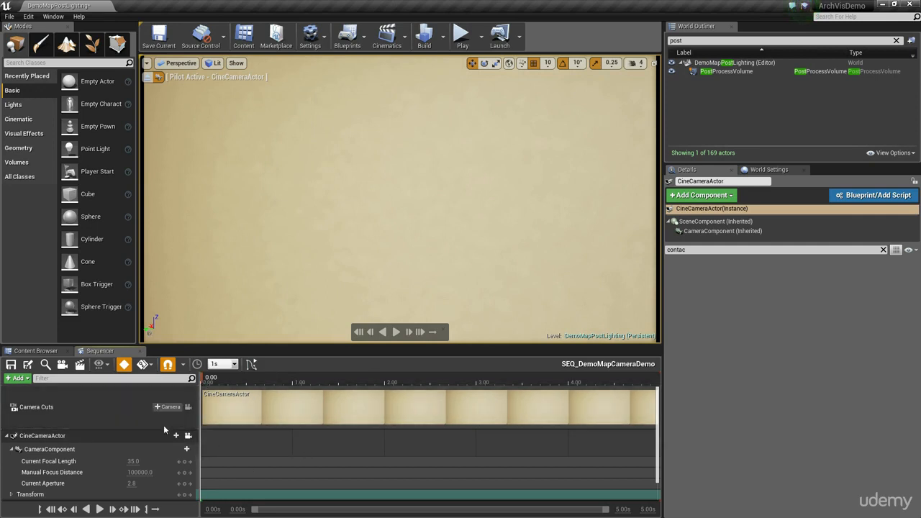
scroll(115, 454, "down", 1)
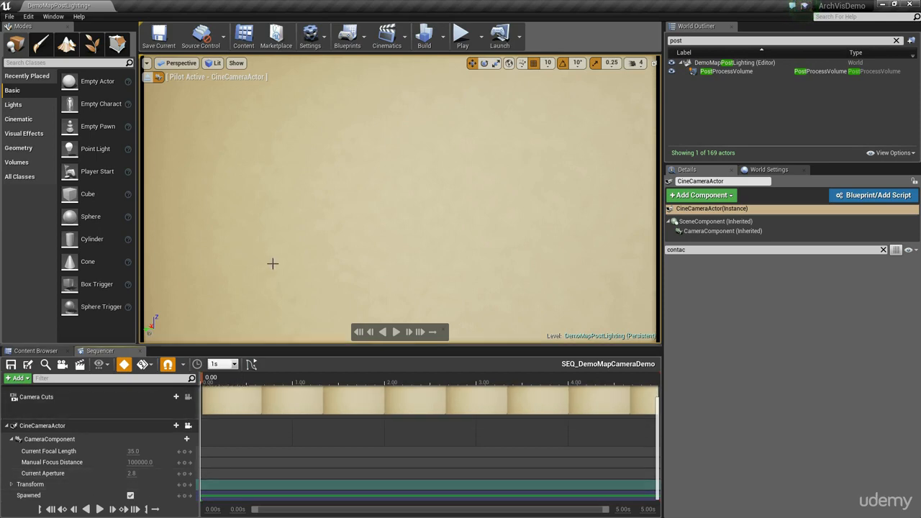
right_click_drag(273, 264, 263, 238)
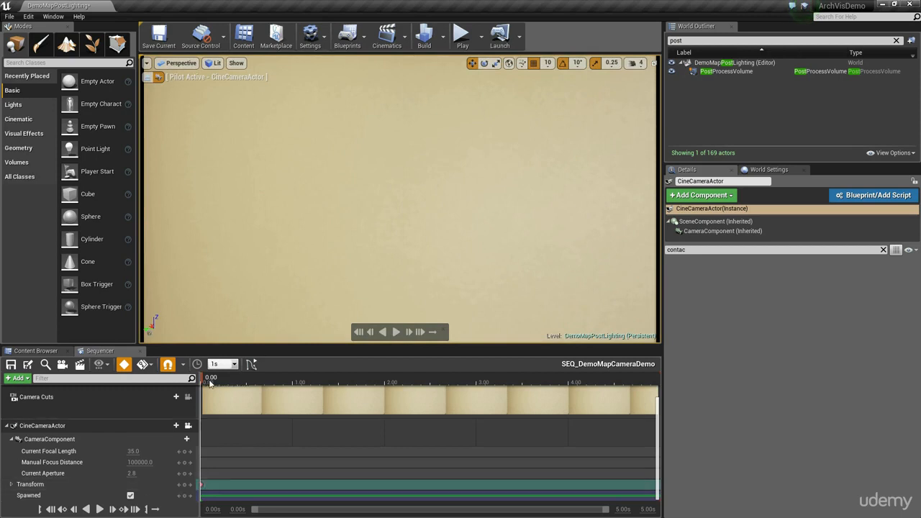
Key the camera's transform at 5.00 with a low view of the red armchair and sofas, and play back the move
left_click_drag(210, 383, 587, 398)
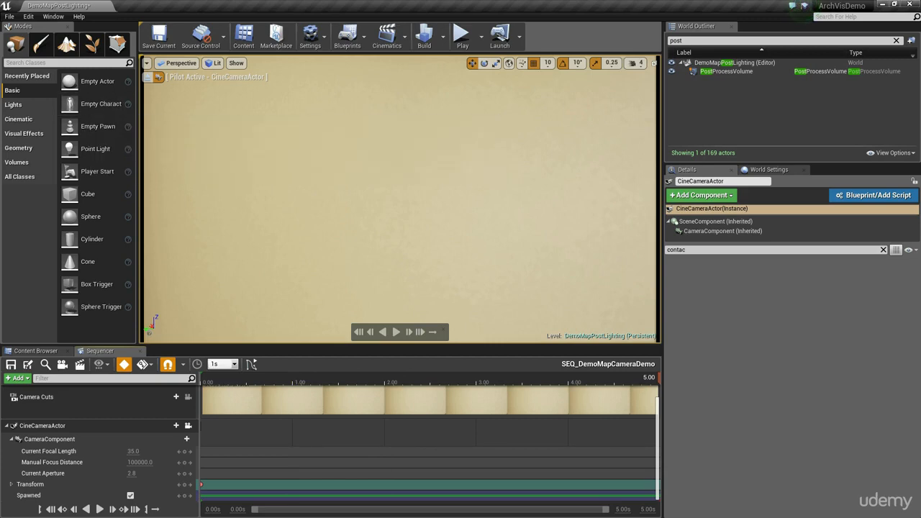
right_click_drag(205, 165, 369, 189)
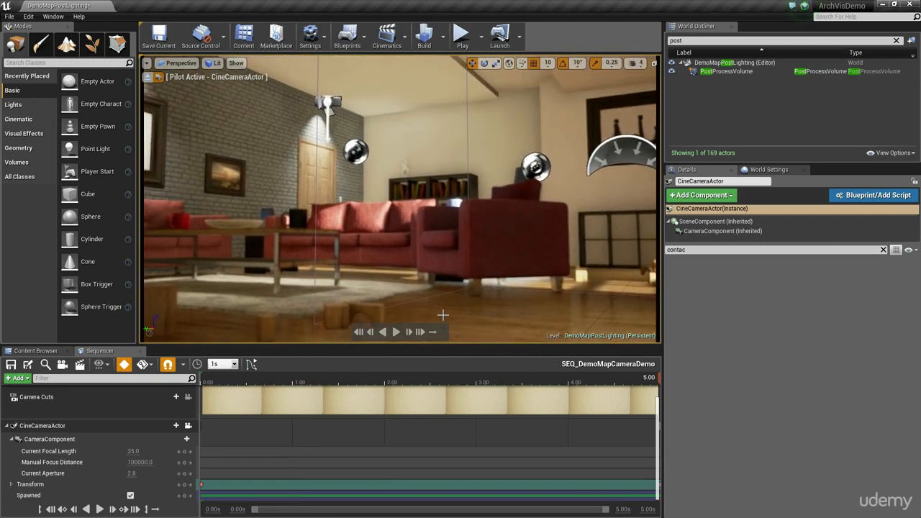
left_click_drag(653, 381, 172, 396)
key("space")
Extend the sequence's end time to 20 seconds
left_click(641, 510)
type("20")
key("Return")
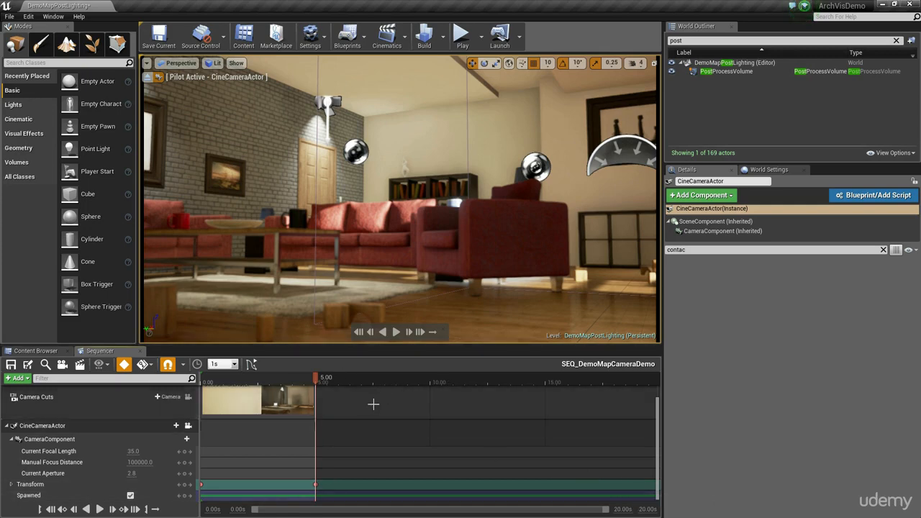
Key the camera's transform at 10.00 with an elevated view over the seating area toward the brick wall, and play back the animation
mouse_move(320, 379)
left_mouse_down()
mouse_move(270, 382)
mouse_move(652, 397)
left_mouse_up()
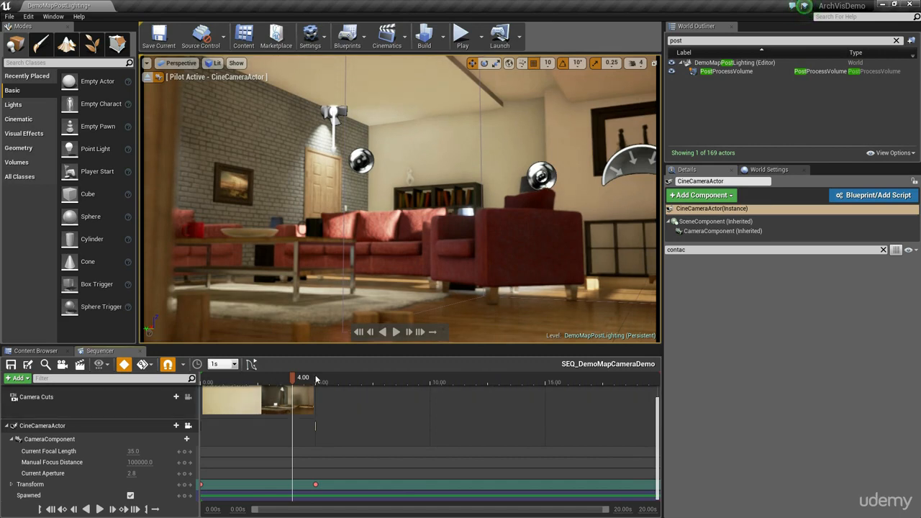
left_click(245, 381)
left_click_drag(245, 383, 546, 400)
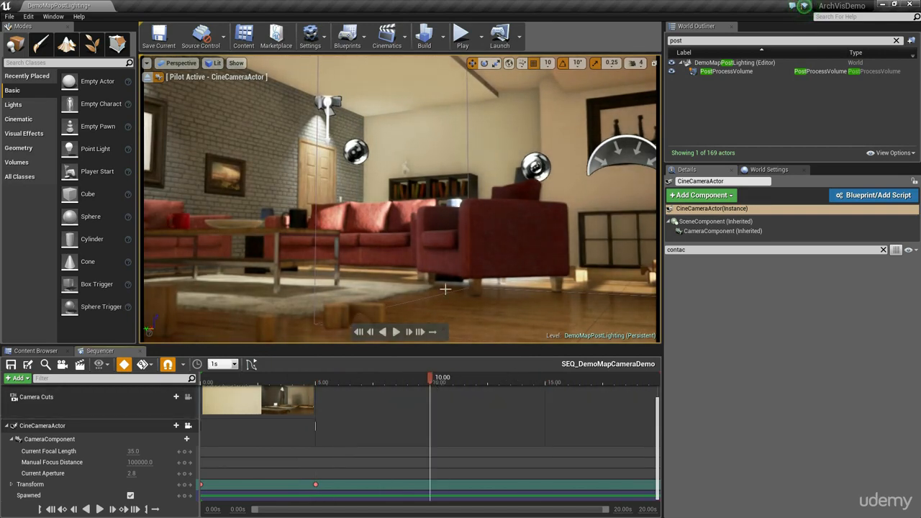
right_click_drag(400, 216, 514, 233)
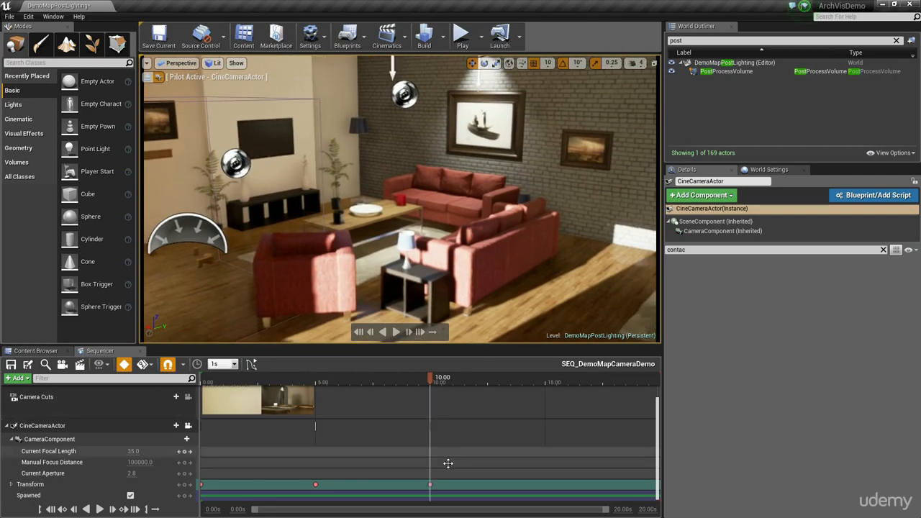
left_click_drag(407, 382, 267, 382)
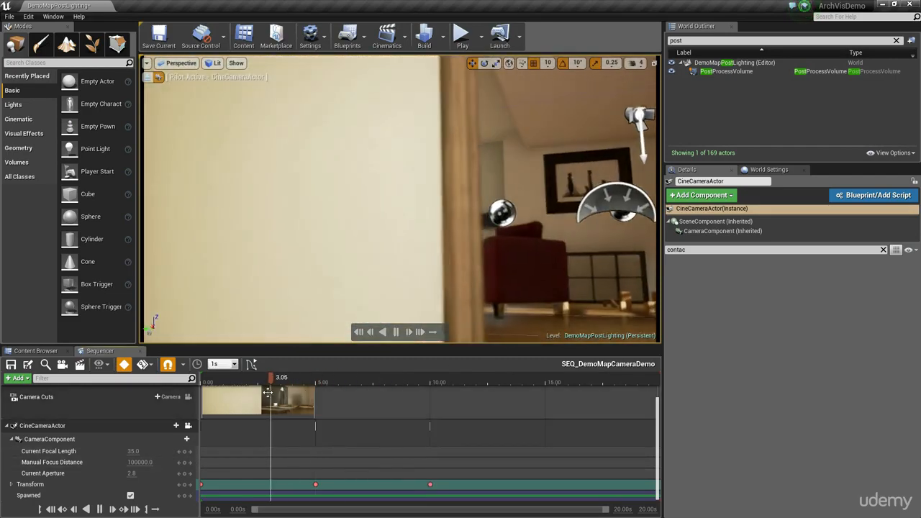
key("space")
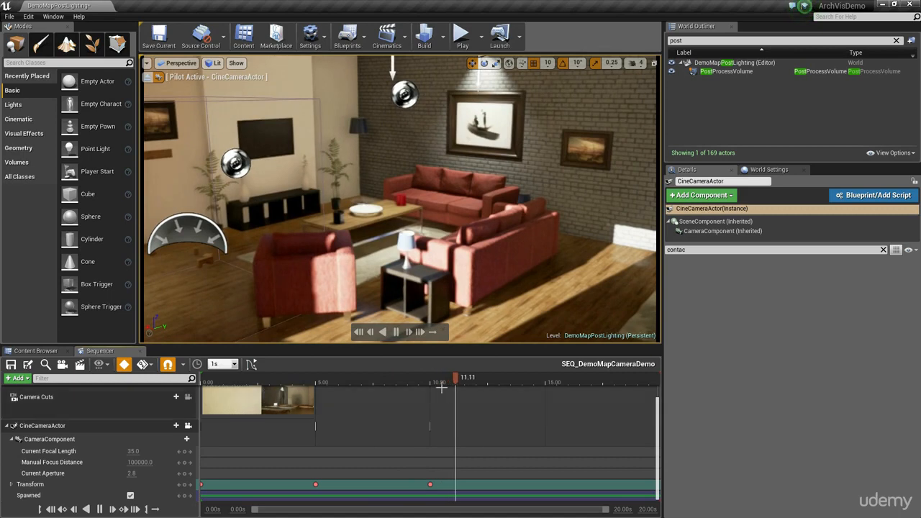
Move the camera's last transform key from 10.00 to 12.00 and play back the slower move
left_click_drag(448, 381, 407, 381)
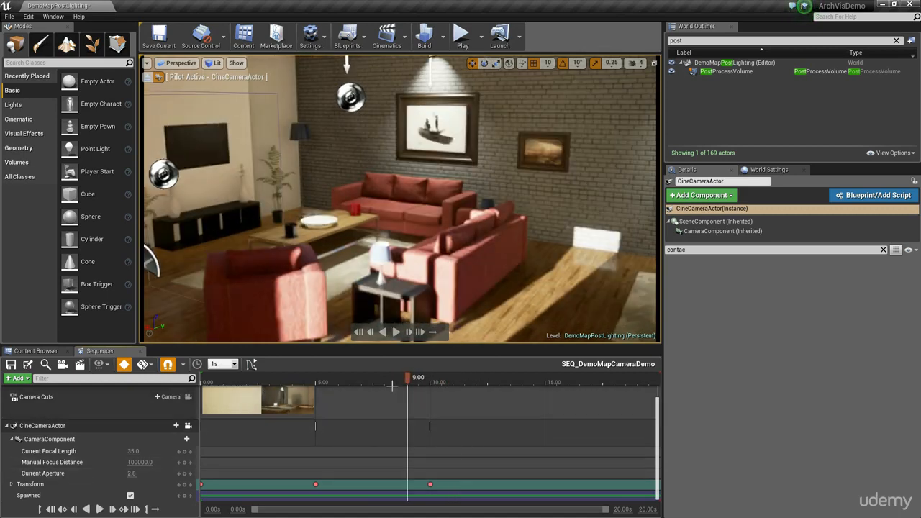
left_click(431, 484)
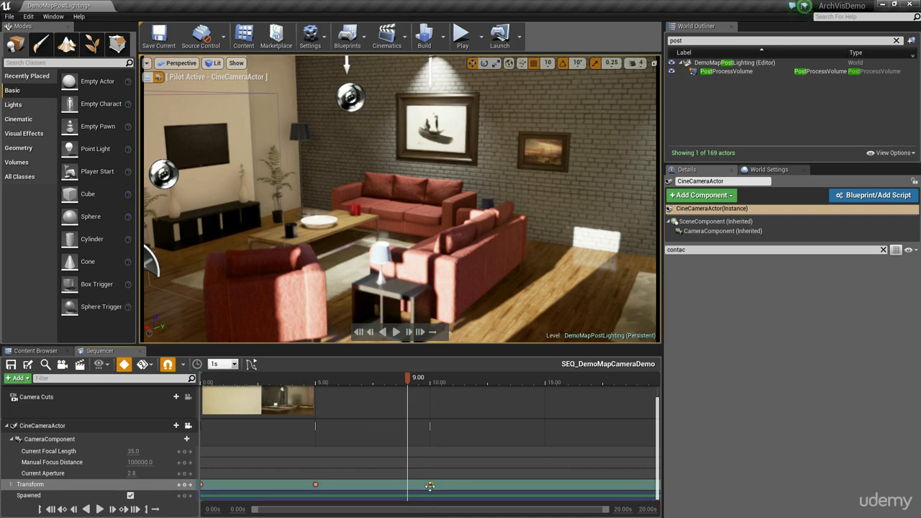
left_click_drag(430, 486, 475, 486)
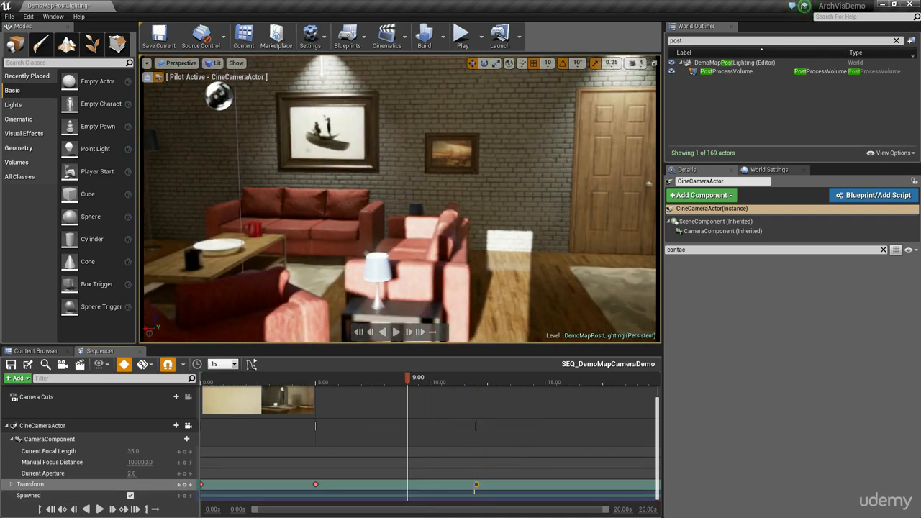
left_click(416, 383)
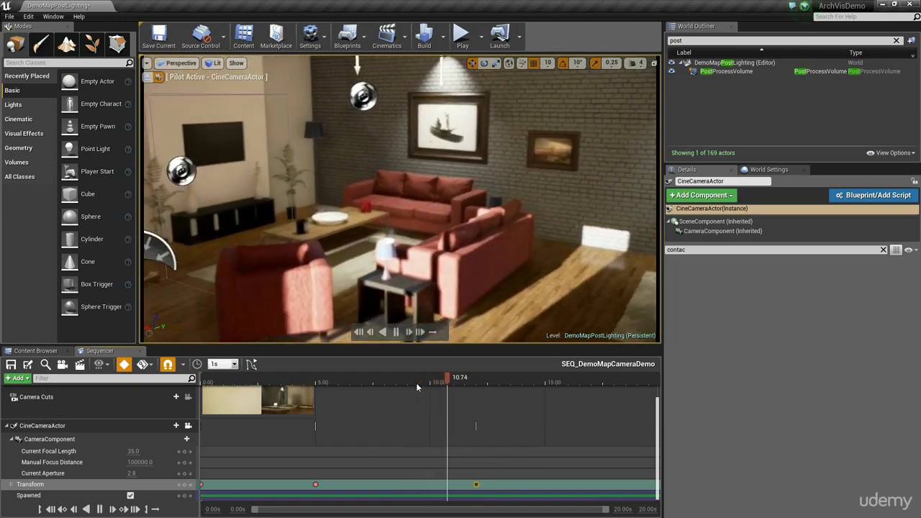
Key the camera's transform at 8.00 with a downward view over the back of the red armchair, and play back the move
left_click_drag(419, 383, 387, 414)
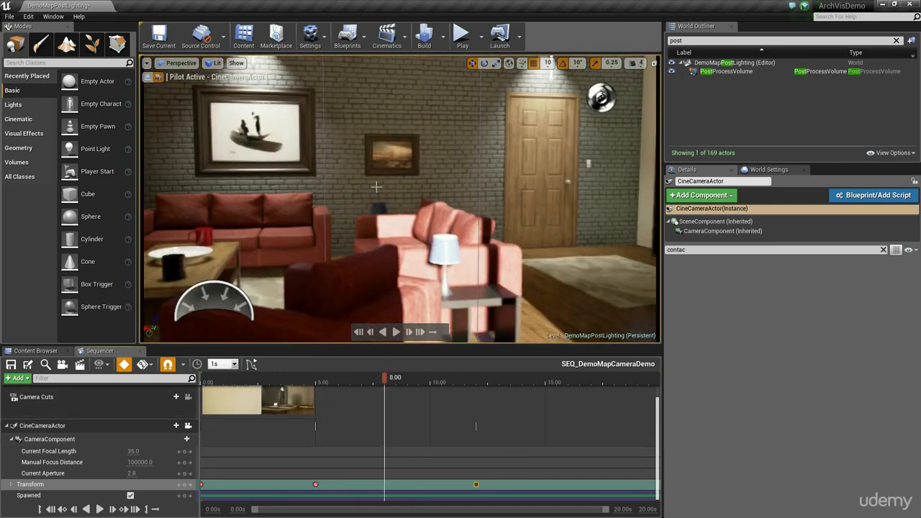
right_click_drag(381, 194, 305, 243)
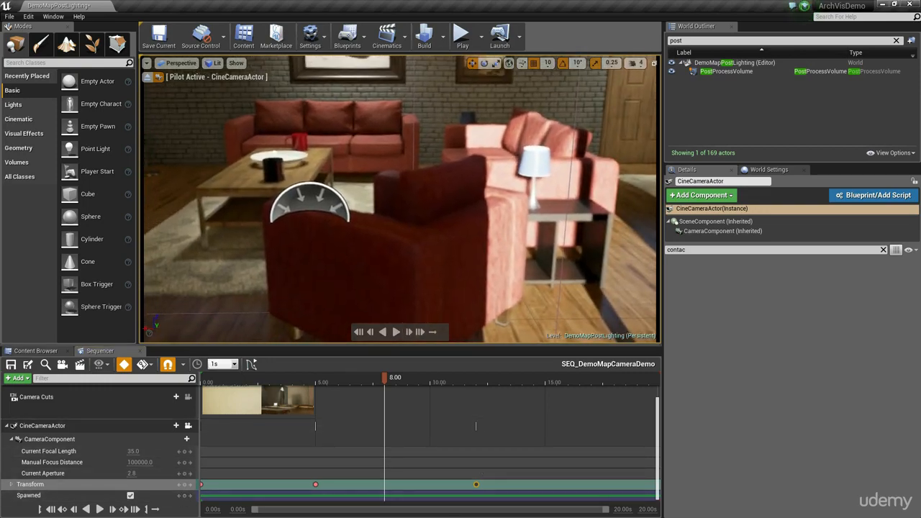
key("s")
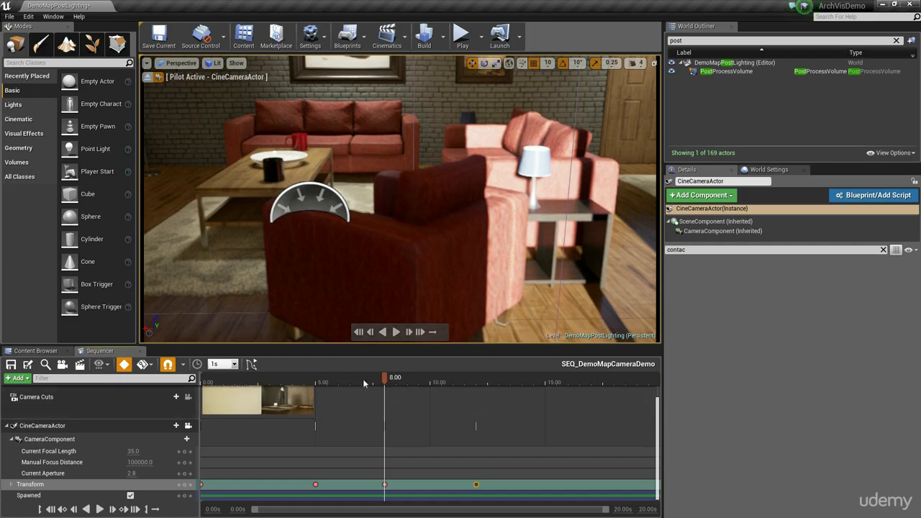
left_click_drag(363, 379, 252, 381)
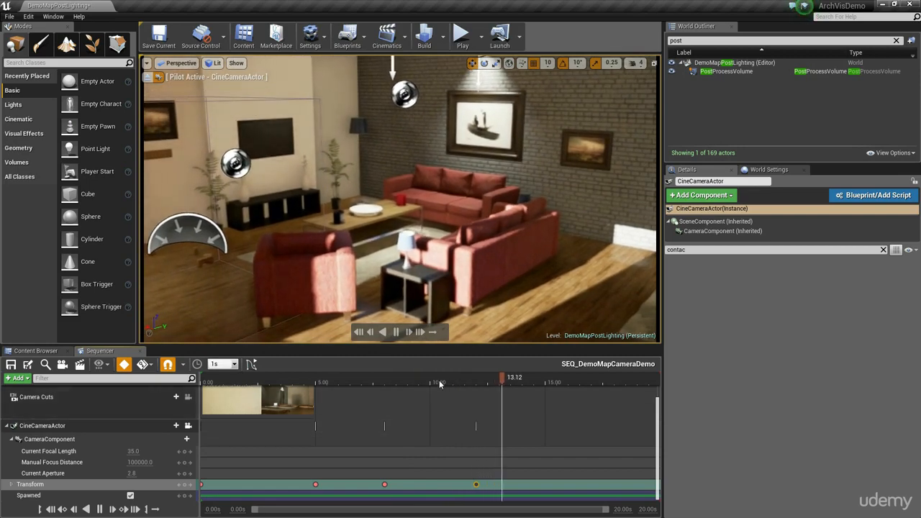
Key the camera's transform at 10.00, tilted down toward the armchair, side table and sofas, and play back the animation
left_click_drag(454, 380, 432, 381)
right_click_drag(519, 194, 510, 199)
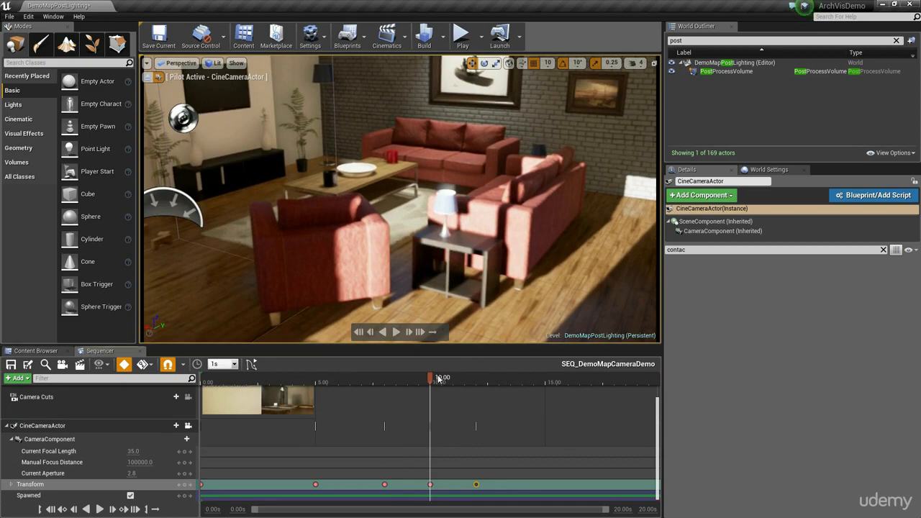
left_click_drag(437, 378, 296, 391)
key("space")
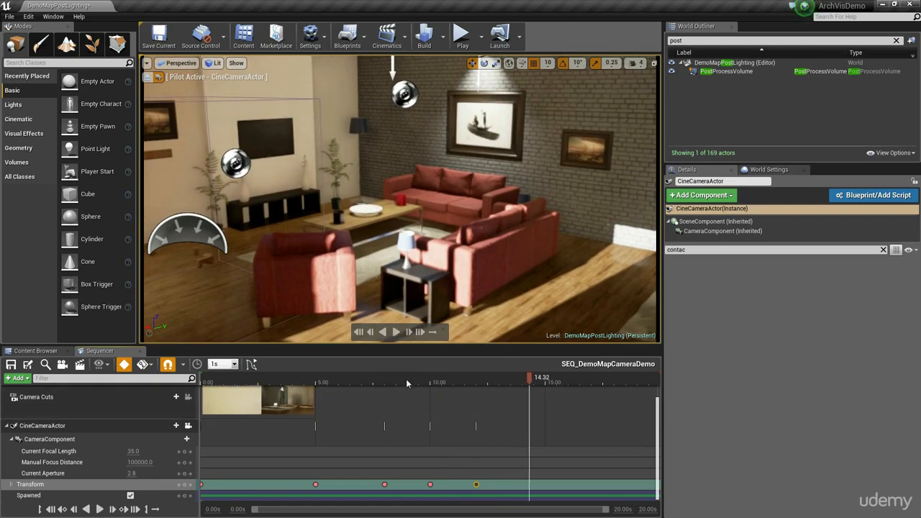
Set the camera's Manual Focus Distance to about 486.38 at 5.00 and key it
left_click_drag(406, 379, 318, 412)
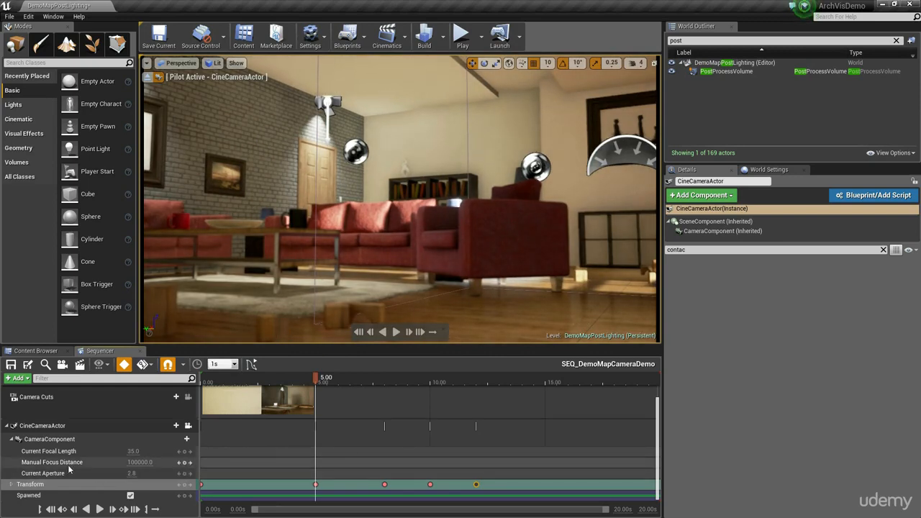
mouse_move(146, 463)
left_mouse_down()
mouse_move(133, 462)
mouse_move(158, 463)
left_mouse_up()
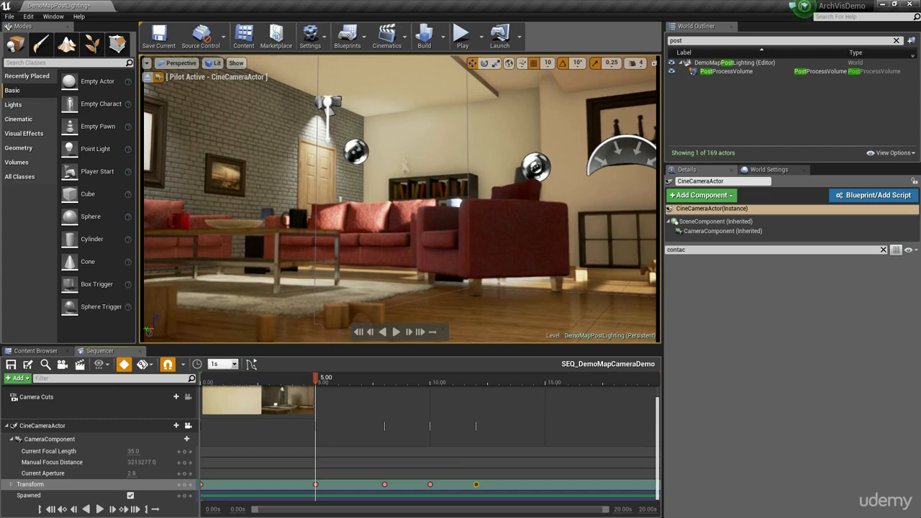
left_click_drag(144, 463, 136, 462)
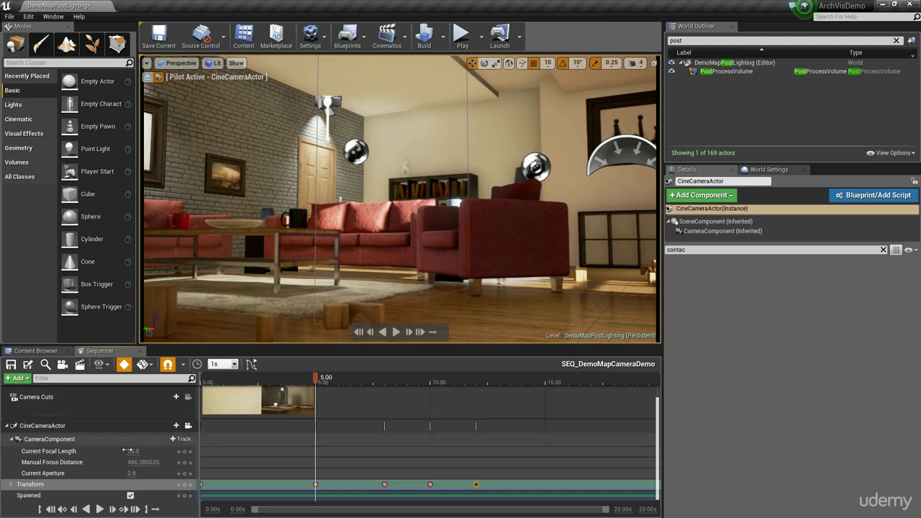
left_click(76, 463)
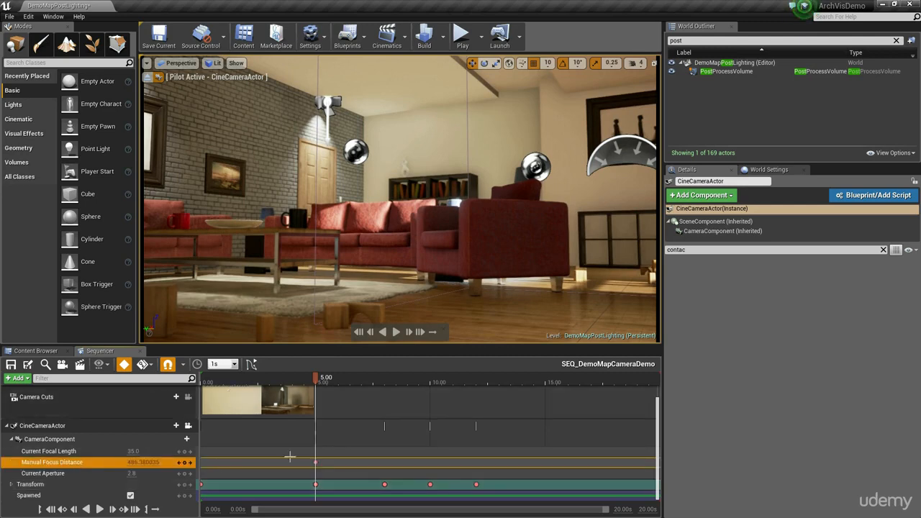
Key the Manual Focus Distance at 1.00 with about 108.89 to sharpen the hallway wall, and play back the focus change
left_click_drag(322, 379, 232, 403)
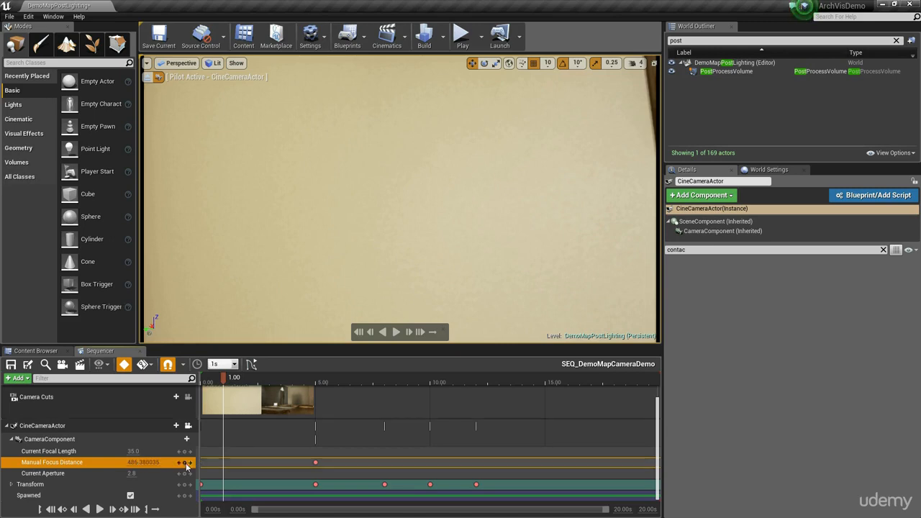
mouse_move(142, 463)
left_mouse_down()
mouse_move(116, 462)
mouse_move(137, 462)
left_mouse_up()
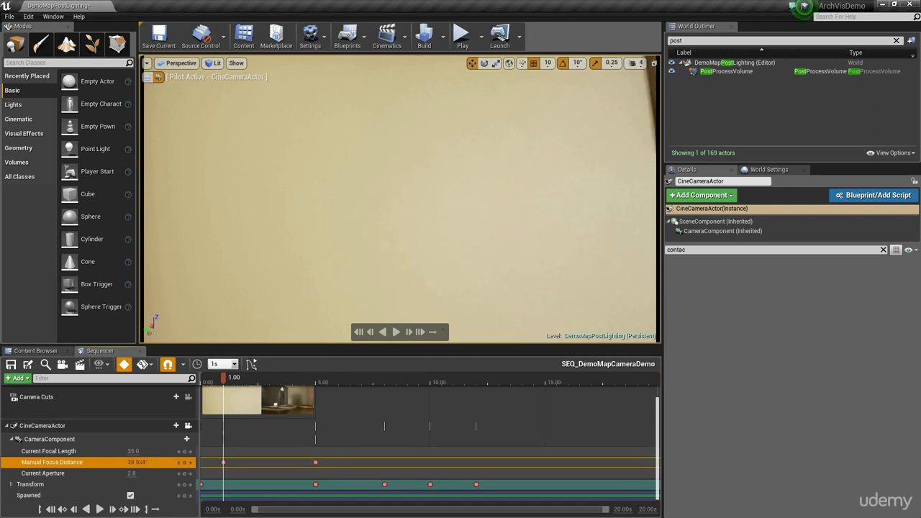
left_click_drag(139, 462, 141, 462)
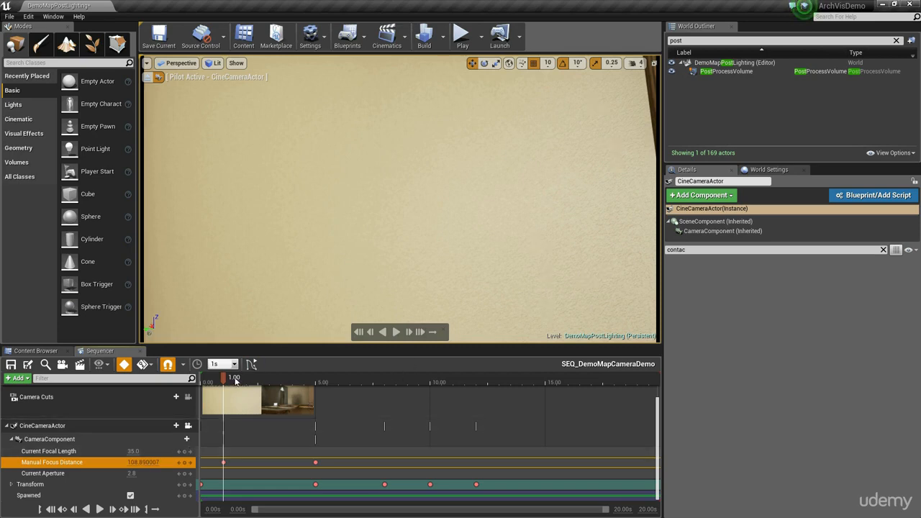
left_click_drag(230, 385, 212, 383)
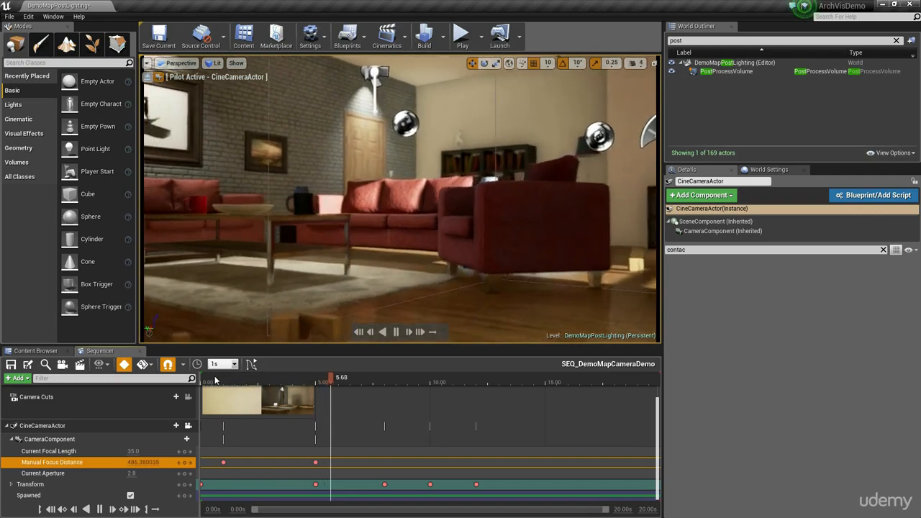
key("space")
Key the Manual Focus Distance at 9.00 with about 348.31 and try adjusting the Current Aperture
left_click_drag(337, 372, 409, 382)
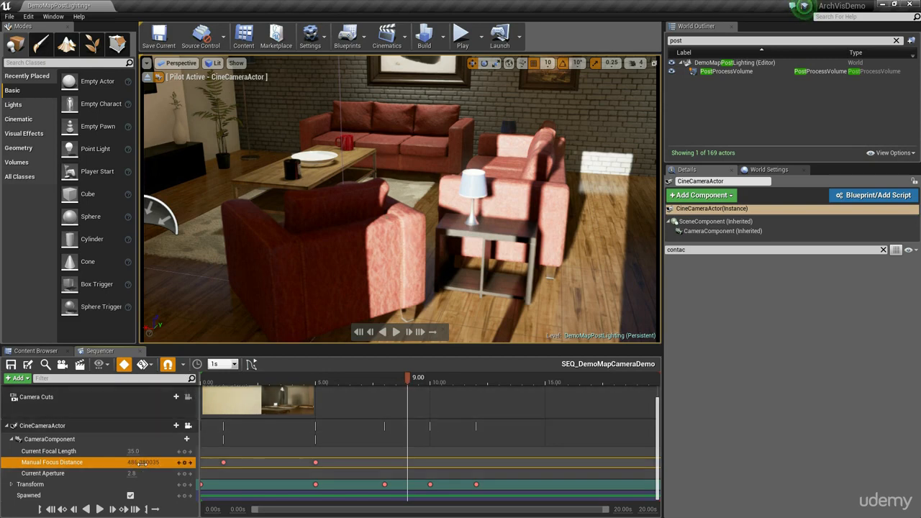
left_click_drag(146, 462, 130, 462)
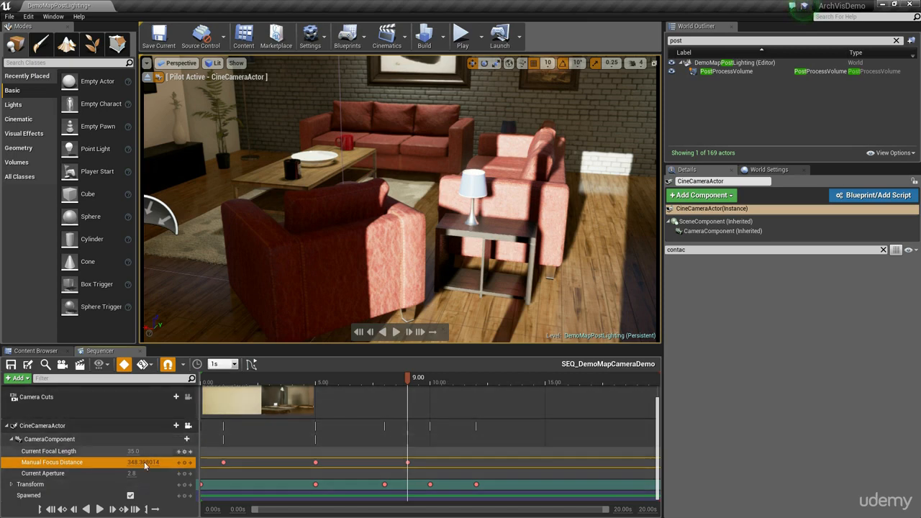
left_click_drag(134, 473, 151, 474)
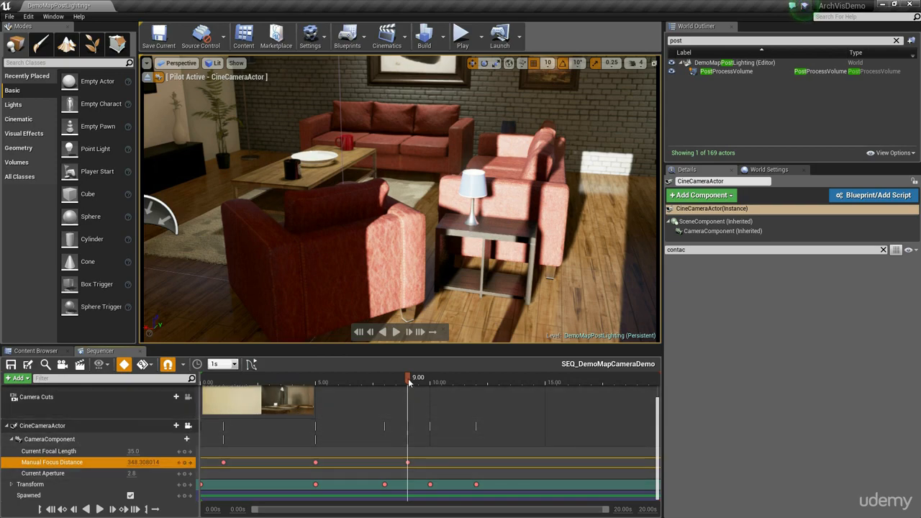
Tilt the camera slightly down at the 12.00 transform key and play back the end of the move
left_click_drag(408, 381, 490, 410)
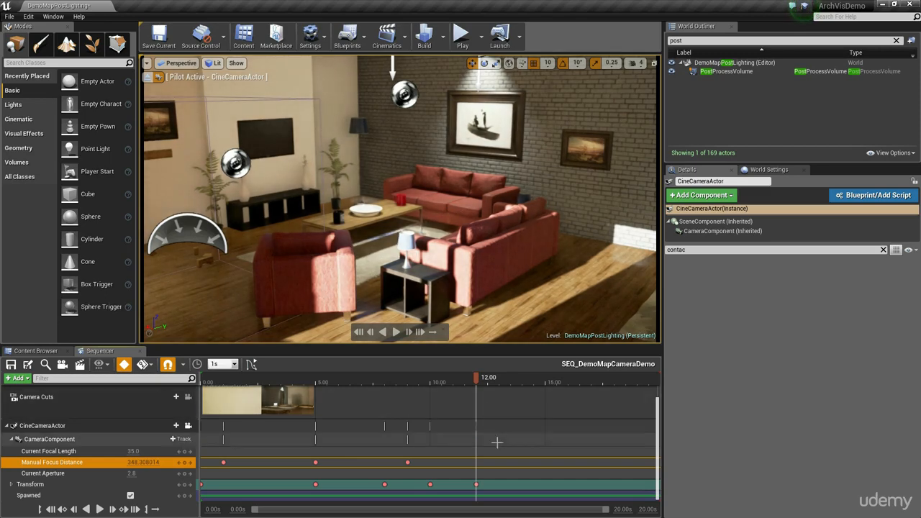
left_click(475, 484)
right_click_drag(400, 199, 401, 226)
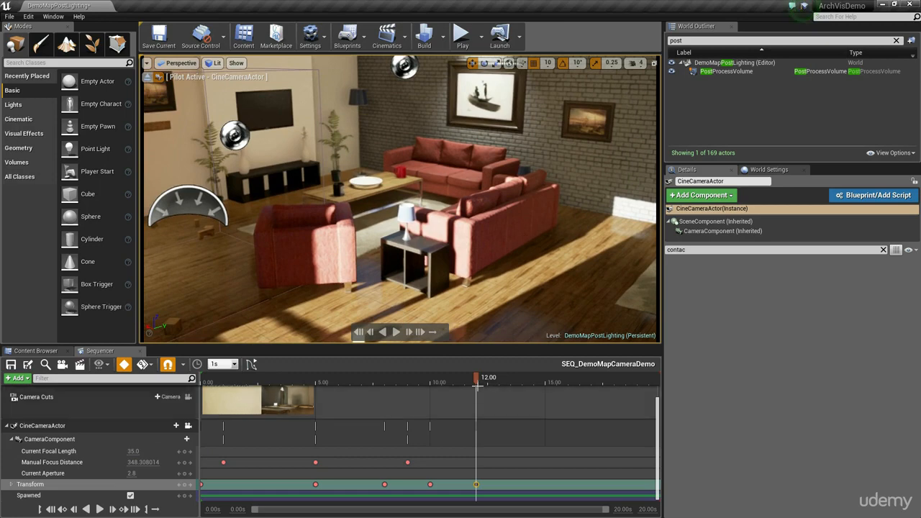
left_click_drag(475, 379, 430, 386)
key("space")
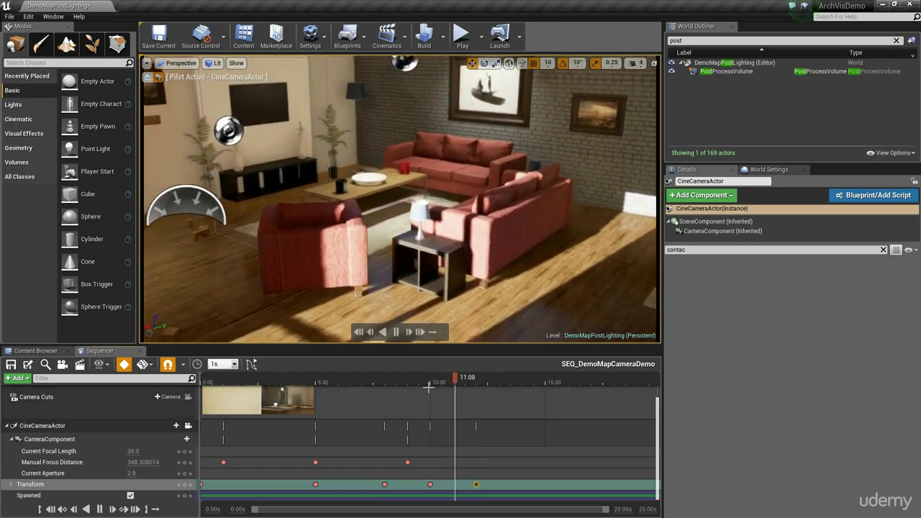
Key the Manual Focus Distance at 12.00 with about 630.14
left_click(473, 382)
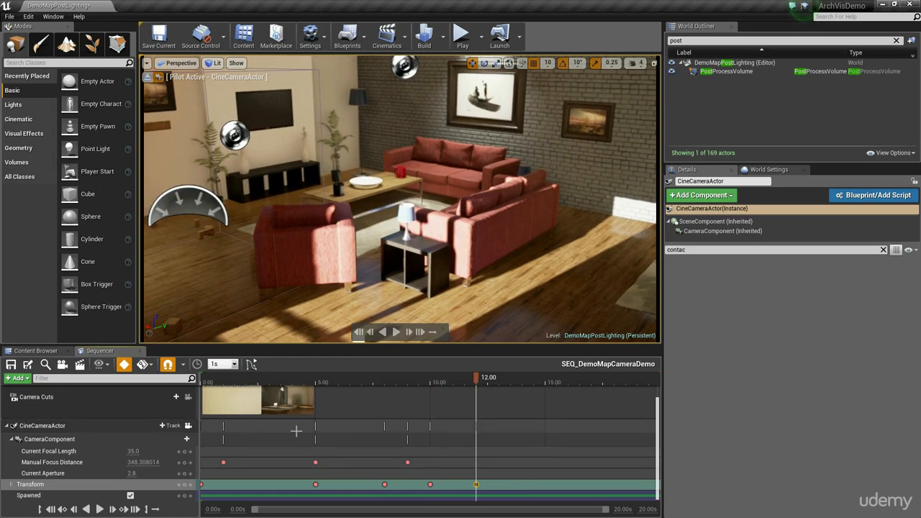
left_click(69, 451)
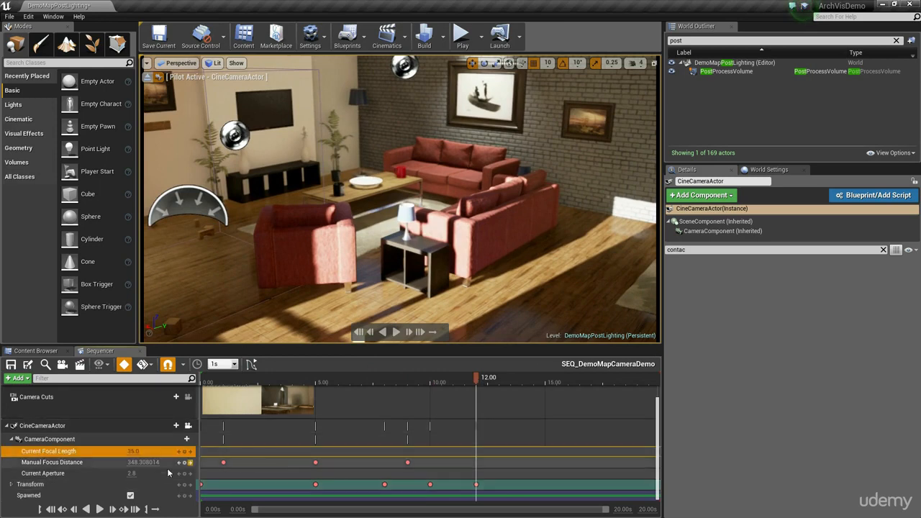
left_click(80, 464)
left_click_drag(146, 463, 187, 464)
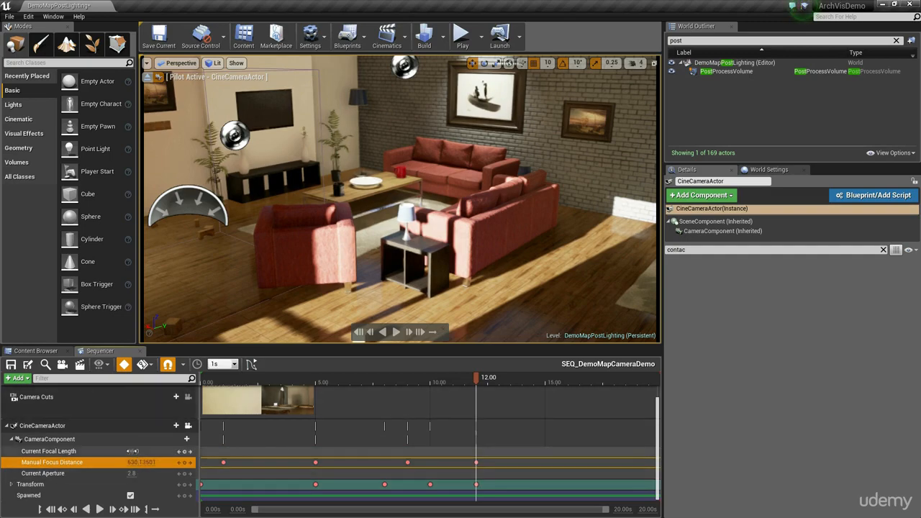
Set the camera's Current Focal Length to 40.0 at 12.00 and key it
mouse_move(134, 451)
left_mouse_down()
mouse_move(166, 450)
mouse_move(115, 450)
mouse_move(129, 450)
left_mouse_up()
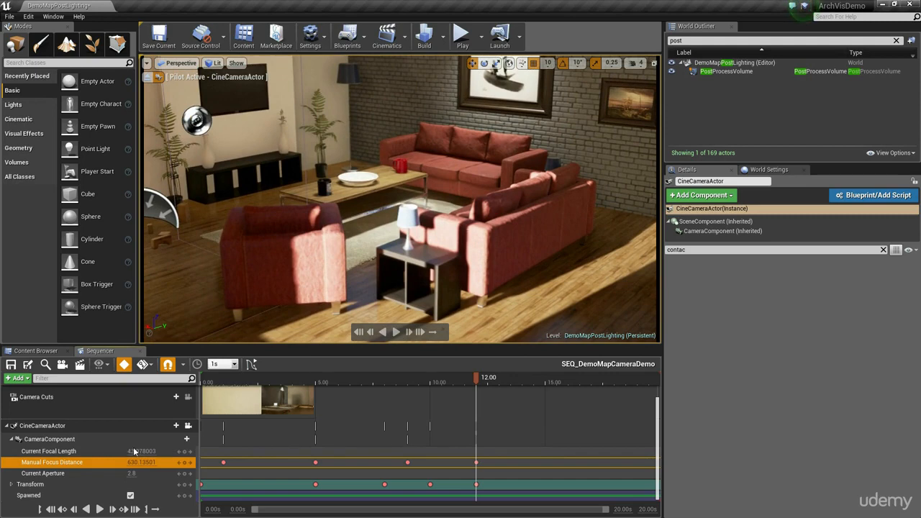
key("ctrl+z")
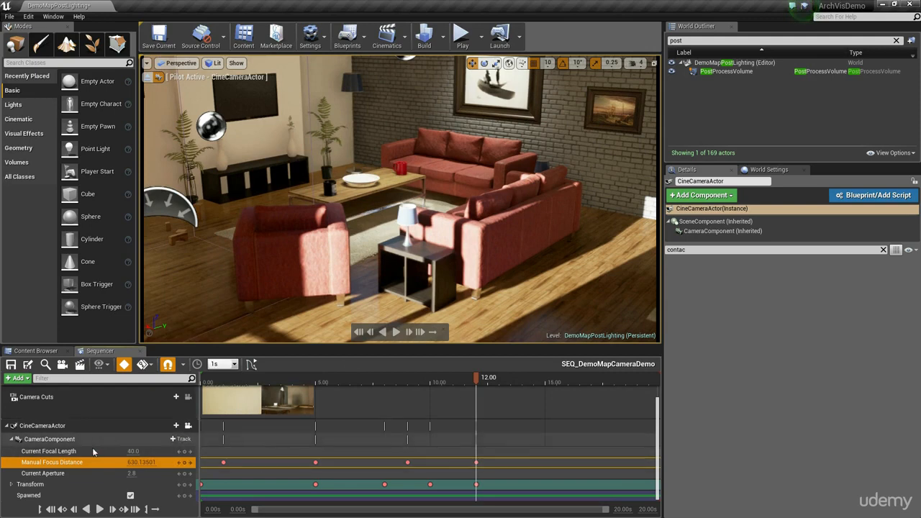
left_click(58, 451)
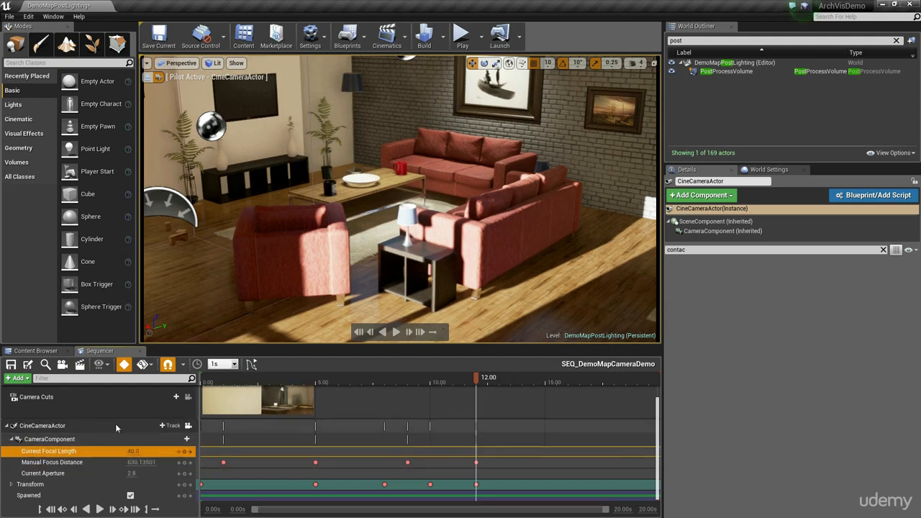
key("Return")
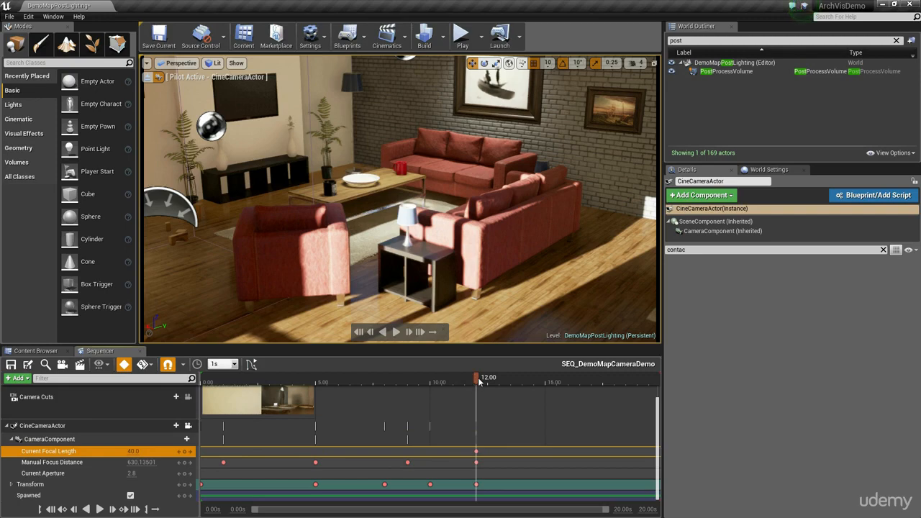
Key the Current Focal Length at 1.00 with 35.0 and play back the sequence from the start
left_click_drag(479, 379, 223, 379)
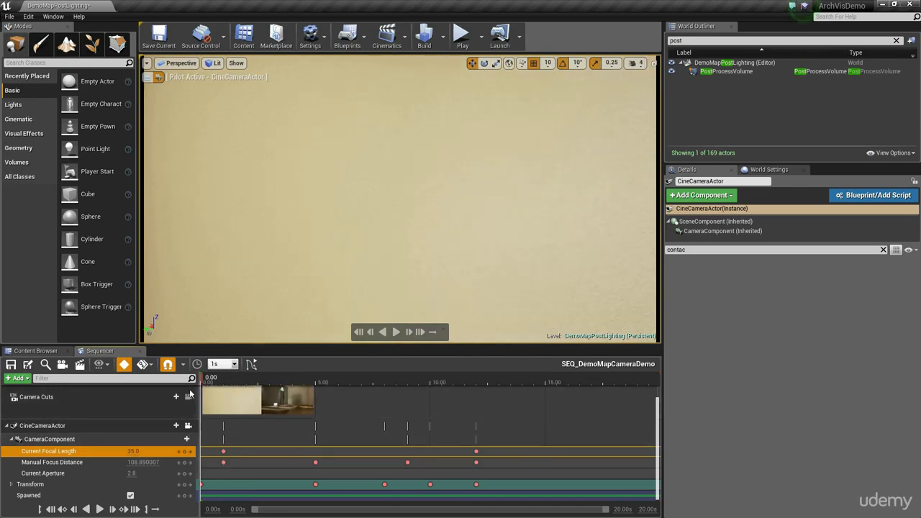
left_click_drag(203, 380, 262, 414)
key("space")
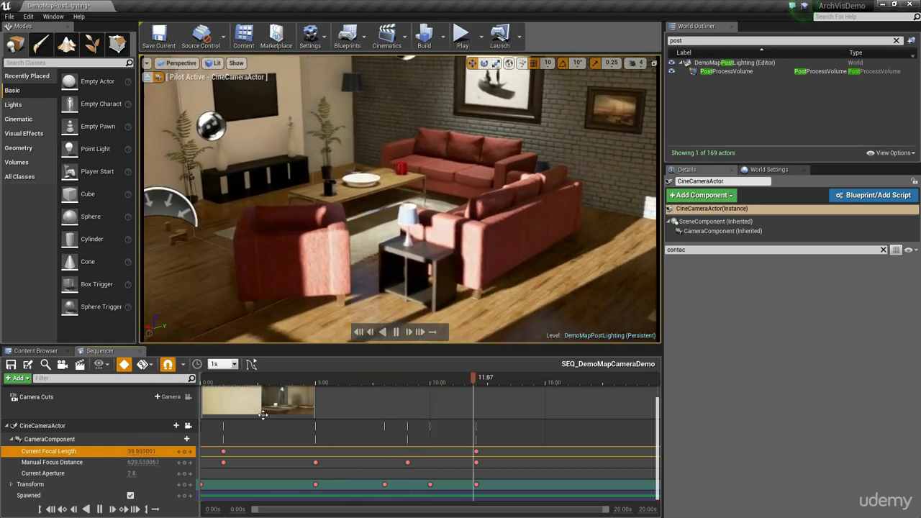
Park the playhead at 11.00 and collapse the CineCameraActor track in the sequence
left_click_drag(461, 374, 453, 404)
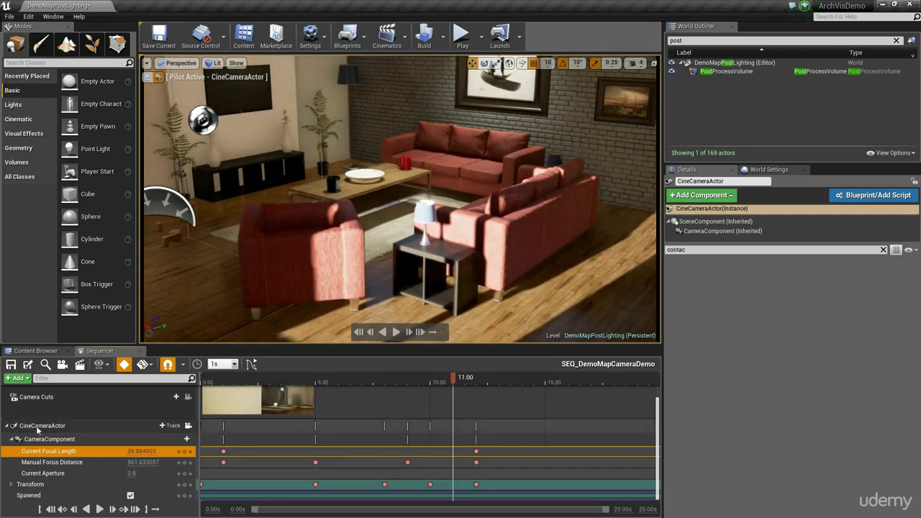
left_click(7, 426)
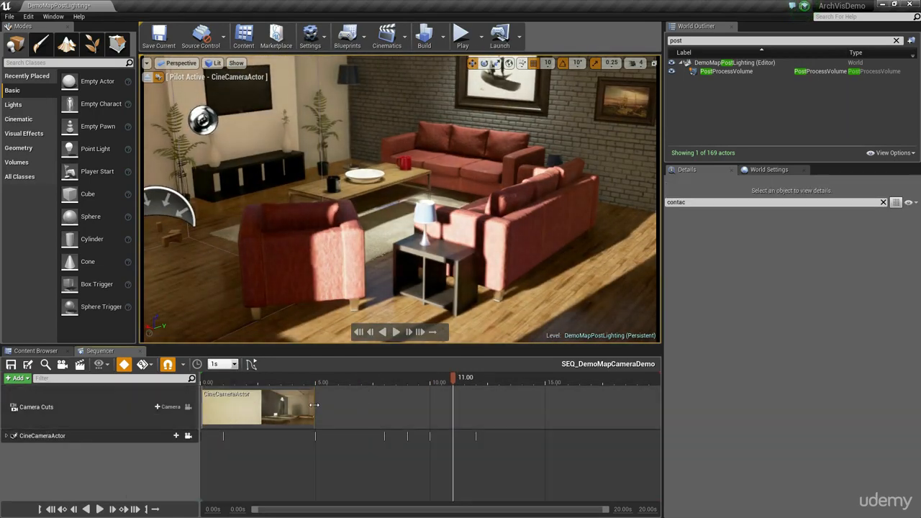
Release the viewport from CineCameraActor and create a second camera at 10.00 from a low, floor-level view of the living room
mouse_move(313, 405)
left_mouse_down()
mouse_move(454, 405)
mouse_move(270, 414)
mouse_move(317, 414)
left_mouse_up()
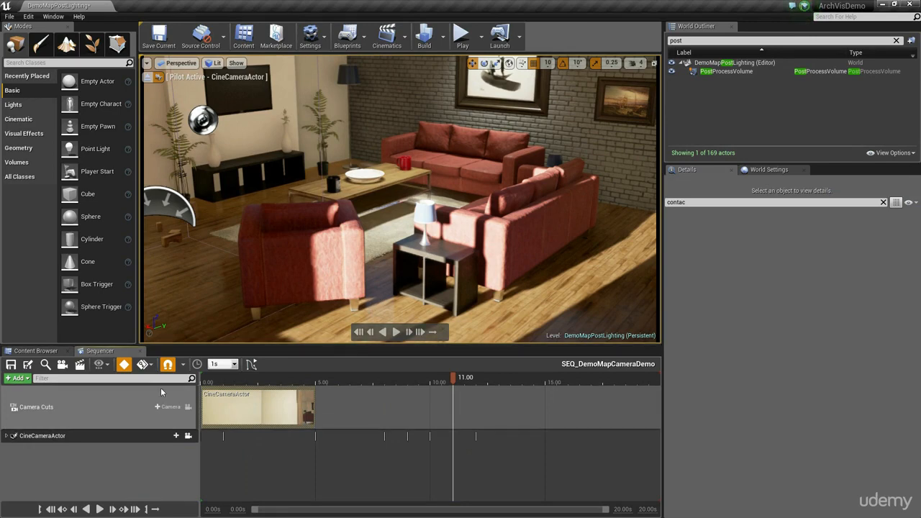
left_click(187, 436)
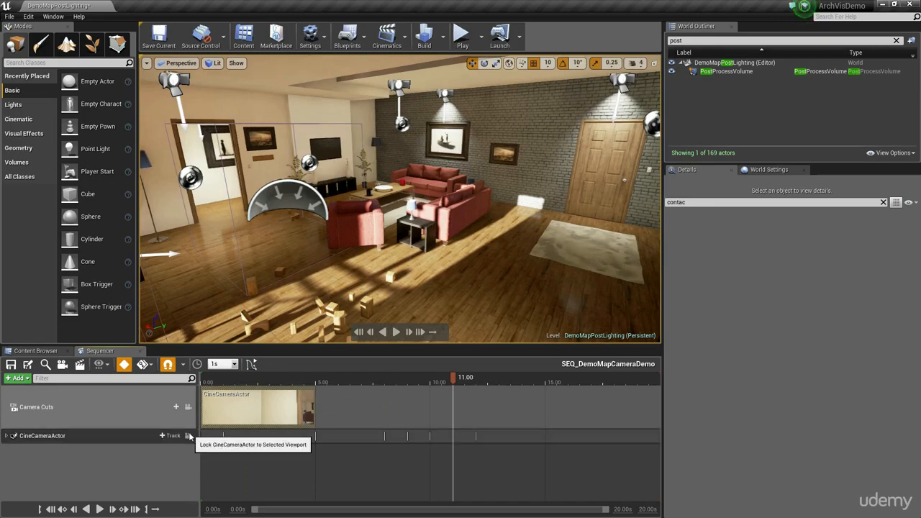
mouse_move(510, 194)
right_mouse_down()
mouse_move(536, 195)
mouse_move(475, 198)
mouse_move(496, 202)
mouse_move(493, 234)
mouse_move(374, 205)
mouse_move(518, 197)
right_mouse_up()
left_click(430, 381)
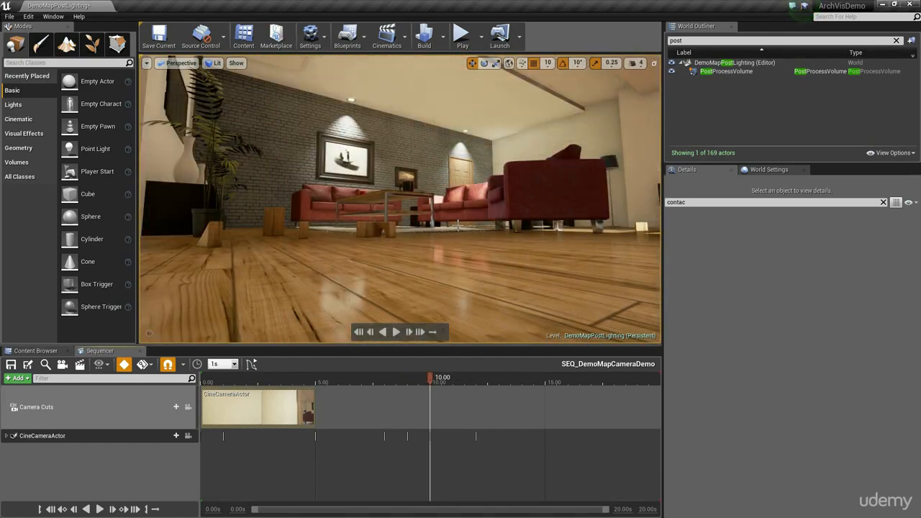
right_click_drag(457, 225, 489, 215)
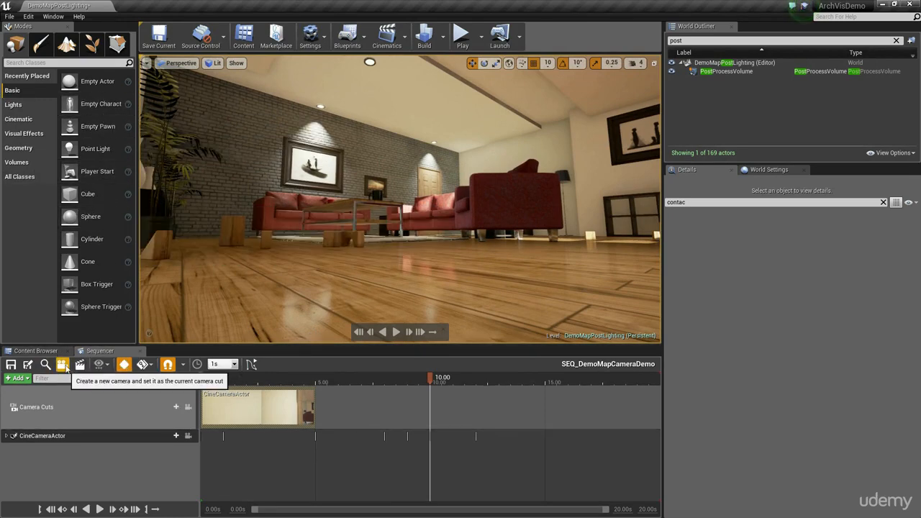
left_click(63, 365)
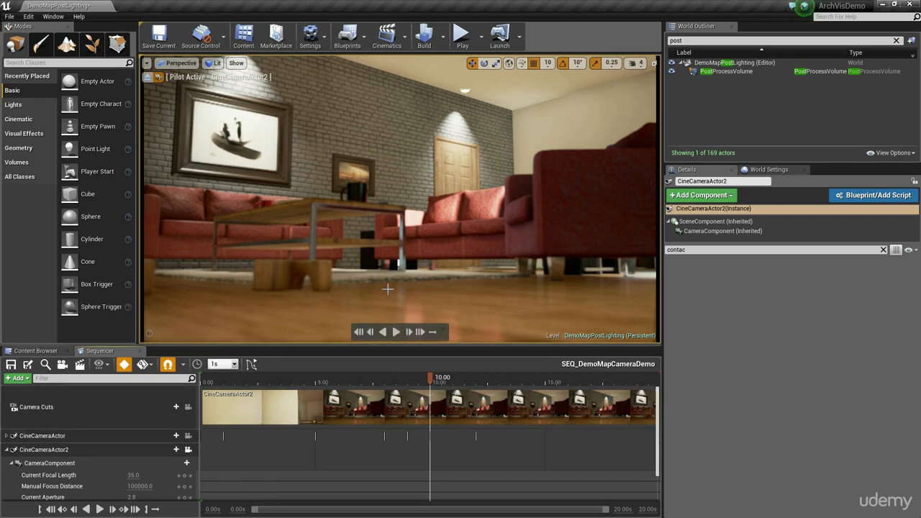
Set CineCameraActor2's Manual Focus Distance to about 497.17 and key both it and the Transform at 10.00
scroll(73, 466, "down", 2)
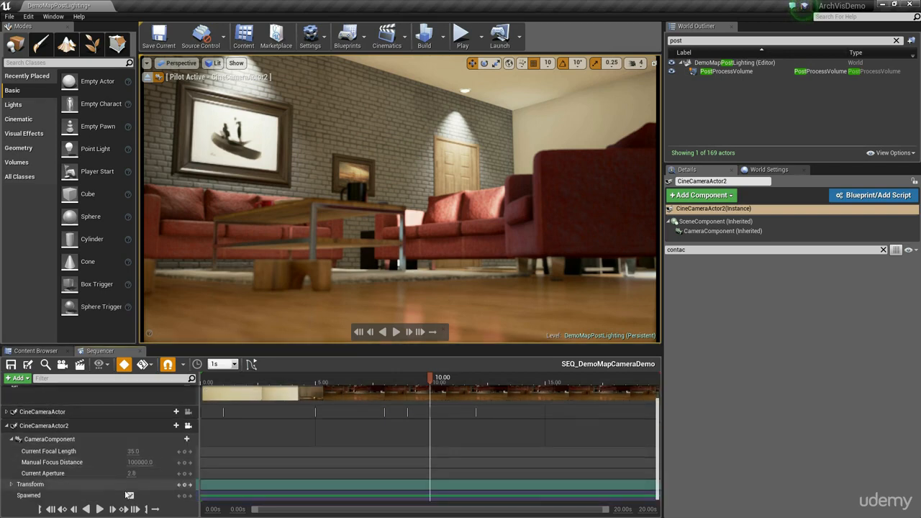
left_click(52, 462)
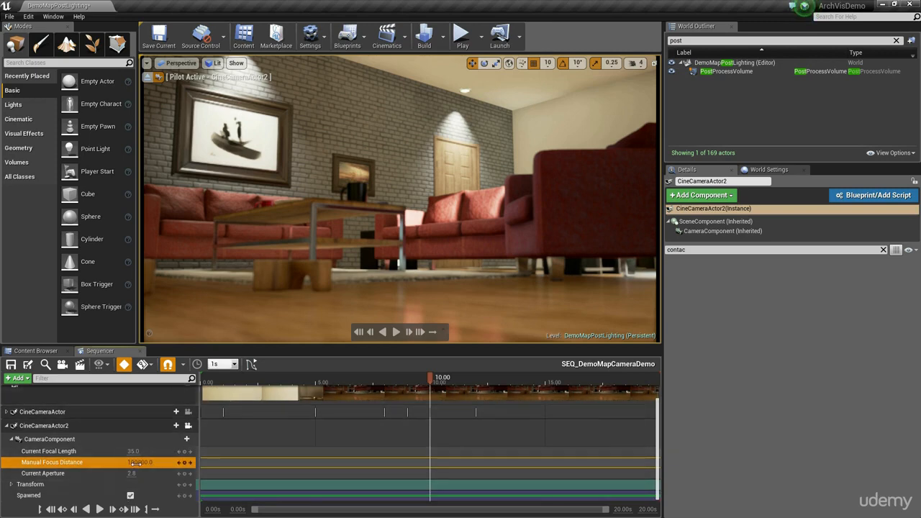
mouse_move(144, 463)
left_mouse_down()
mouse_move(133, 463)
mouse_move(159, 462)
left_mouse_up()
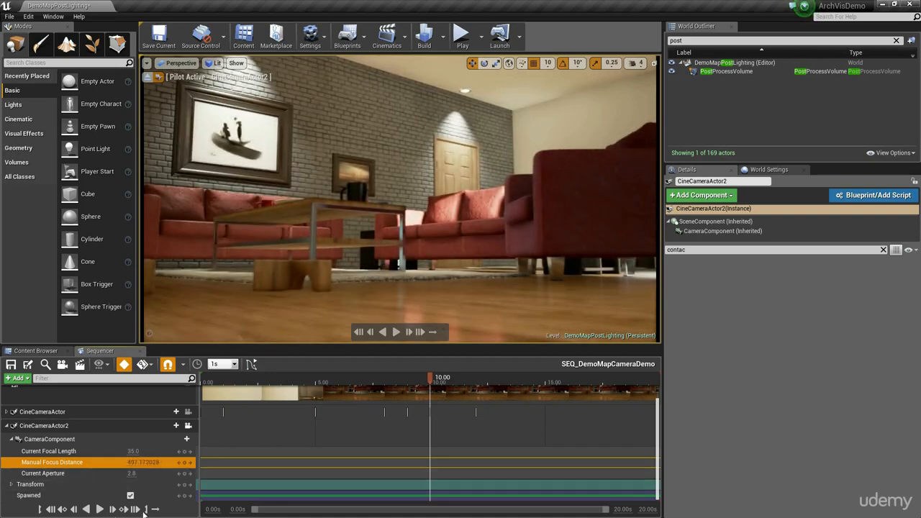
key("Return")
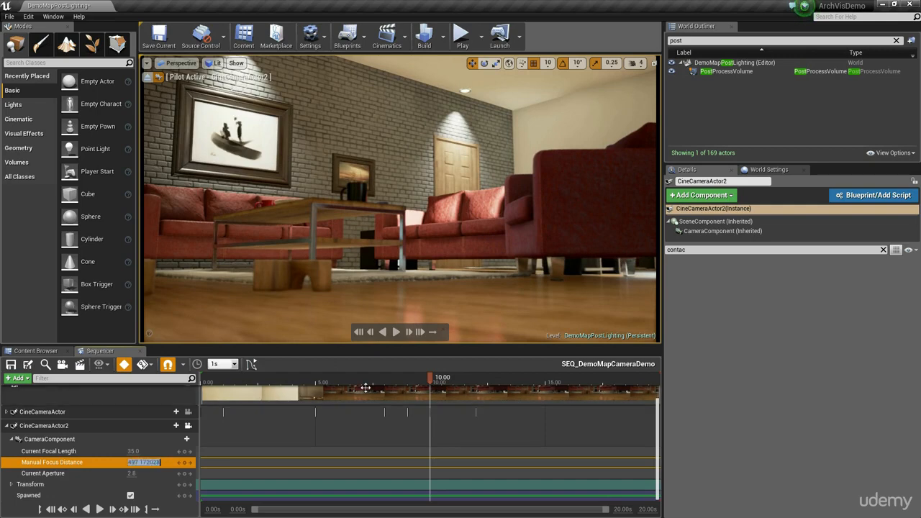
left_click(186, 464)
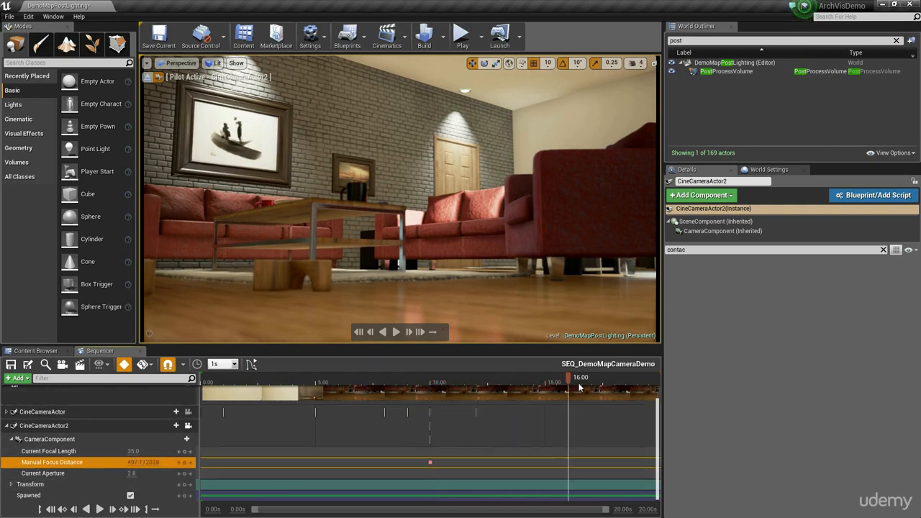
left_click(36, 484)
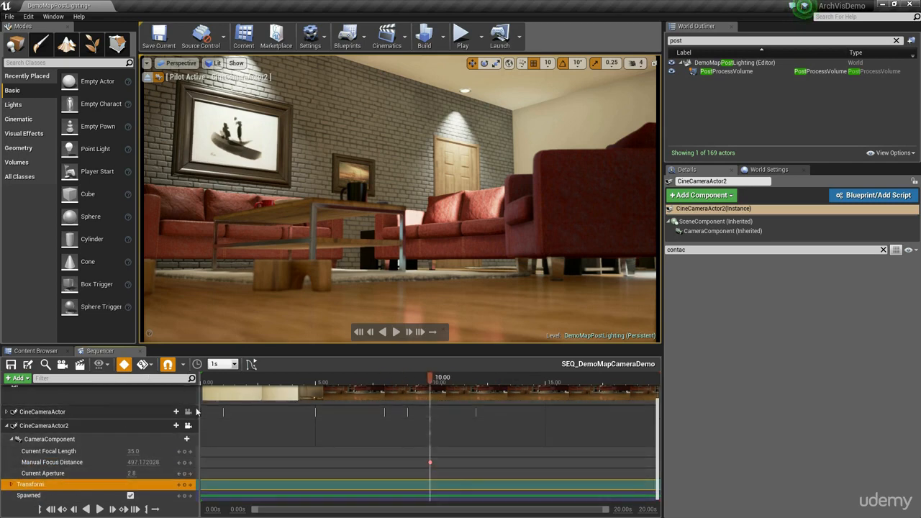
left_click(185, 486)
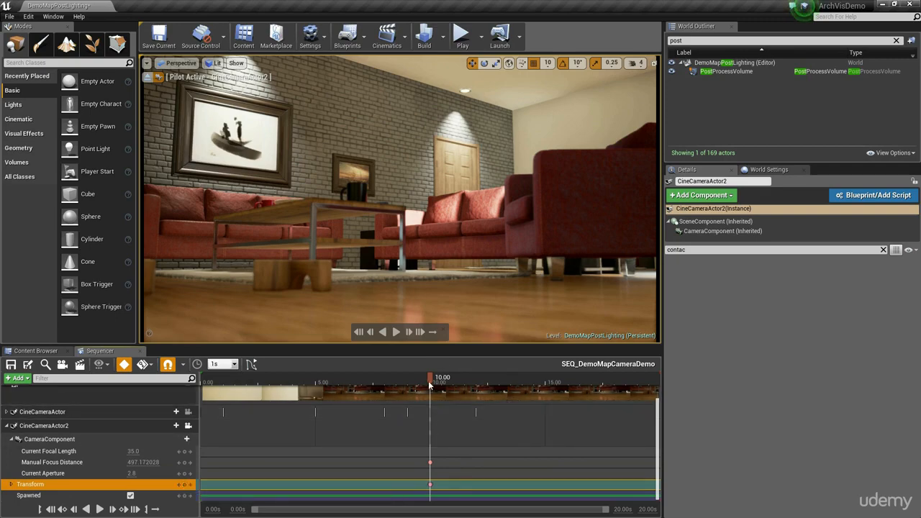
Fly CineCameraActor2 close to the wooden toy blocks on the floor and key its Transform at 15.00
key("d")
right_click_drag(460, 245, 417, 245)
key("w")
key("d")
key("a")
key("d")
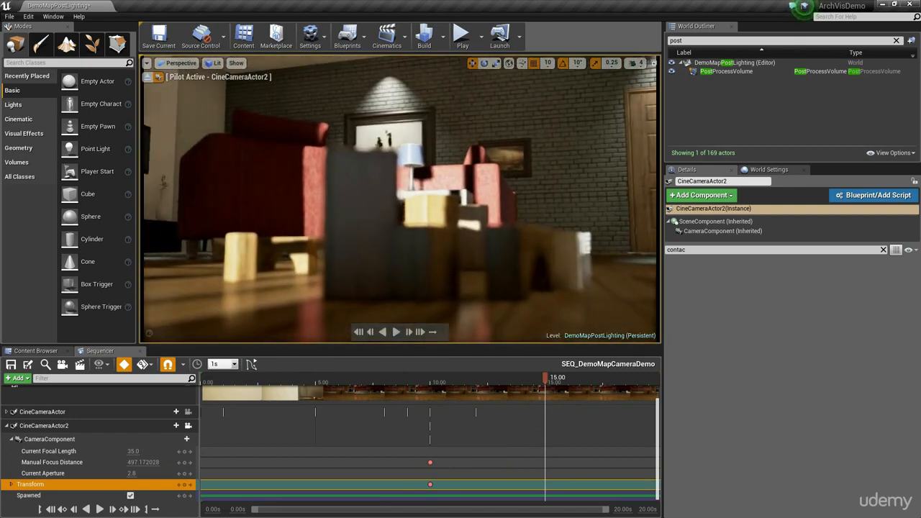
key("s")
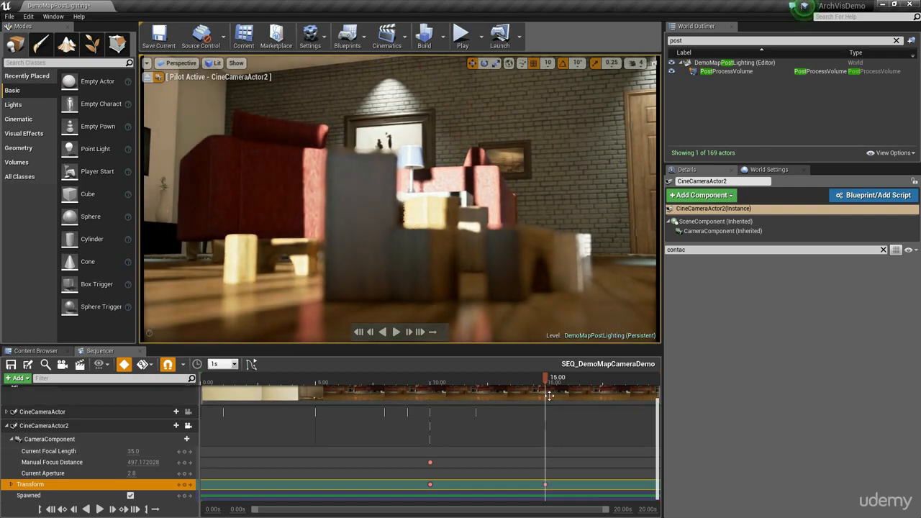
left_click_drag(544, 377, 554, 402)
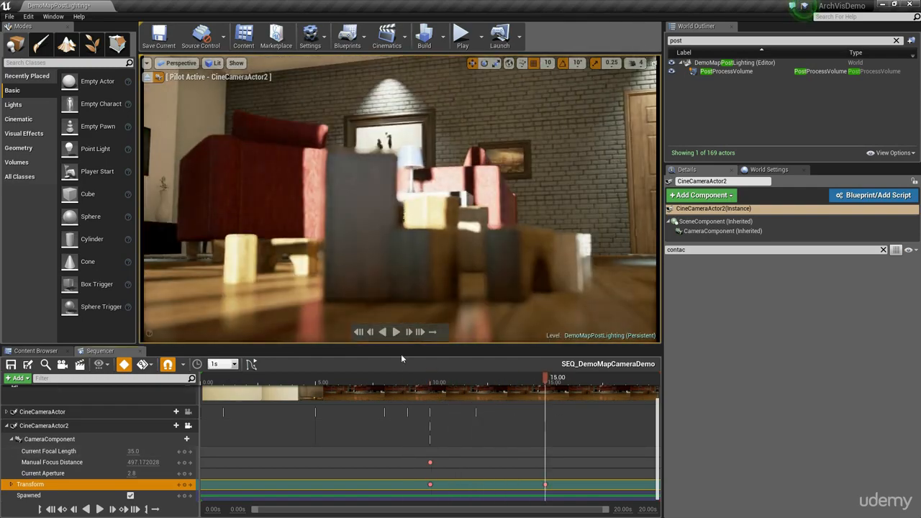
Key CineCameraActor2's Manual Focus Distance at 15.00 with about 63.61 and at 14.00 with about 326.32
left_click(49, 463)
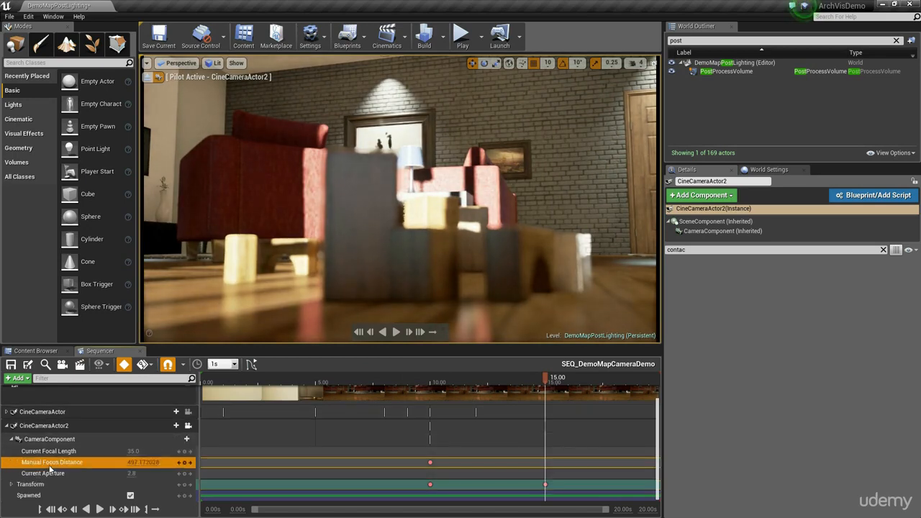
left_click_drag(143, 463, 116, 463)
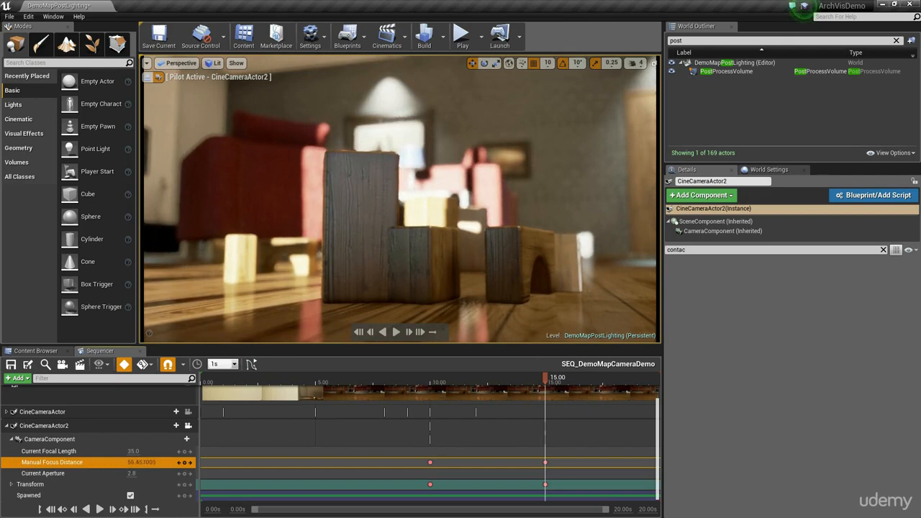
left_click(528, 376)
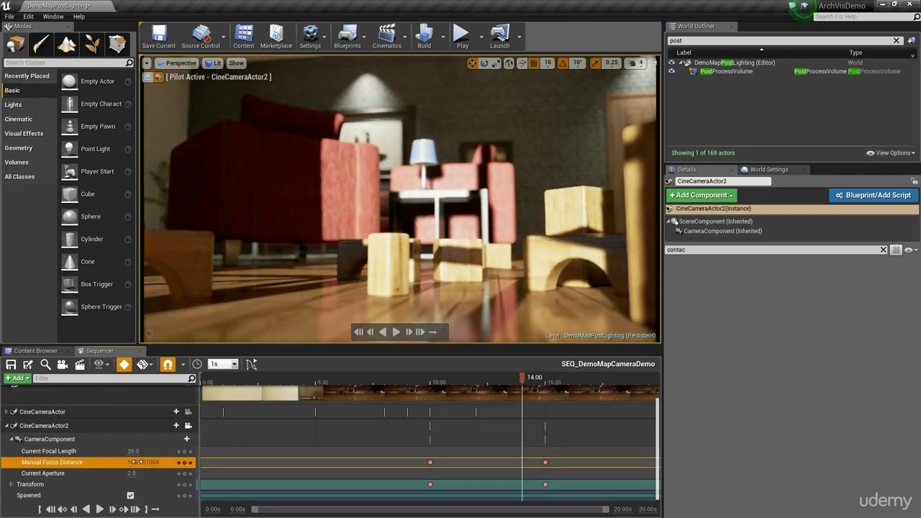
left_click_drag(144, 462, 149, 462)
Play back CineCameraActor2's move from 10.00 to review the camera motion and focus pull
left_click_drag(523, 385, 431, 385)
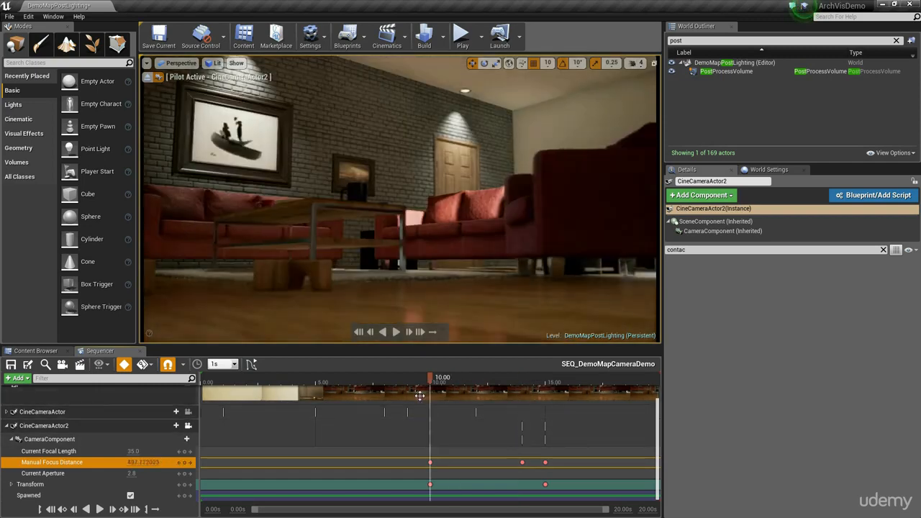
key("space")
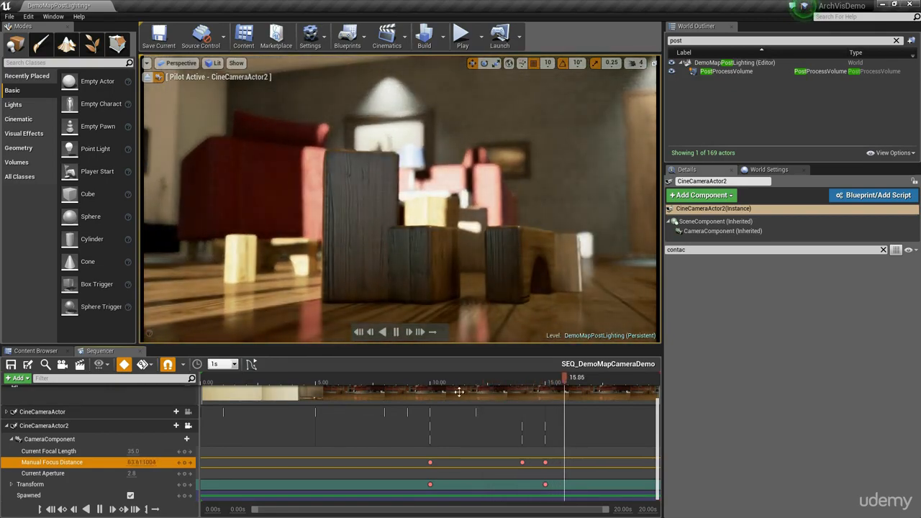
left_click_drag(528, 384, 322, 384)
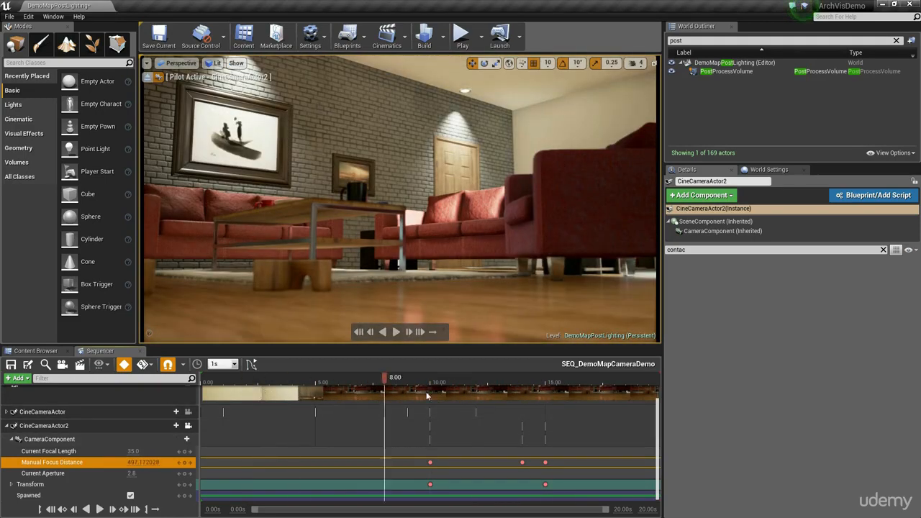
mouse_move(426, 391)
left_mouse_down()
mouse_move(526, 396)
mouse_move(416, 403)
mouse_move(429, 402)
left_mouse_up()
key("space")
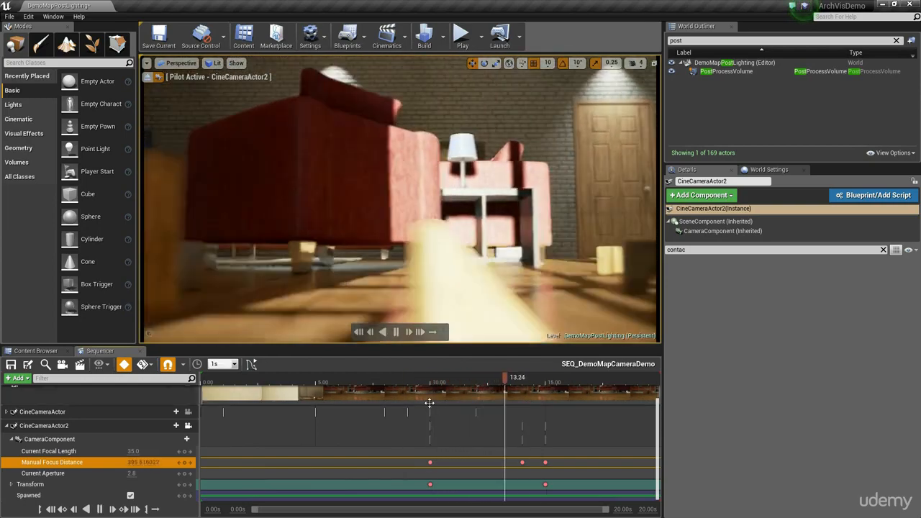
key("space")
Lock the viewport to the Camera Cuts track and scrub between 4.00 and 9.00 to preview the camera cuts
scroll(324, 424, "up", 1)
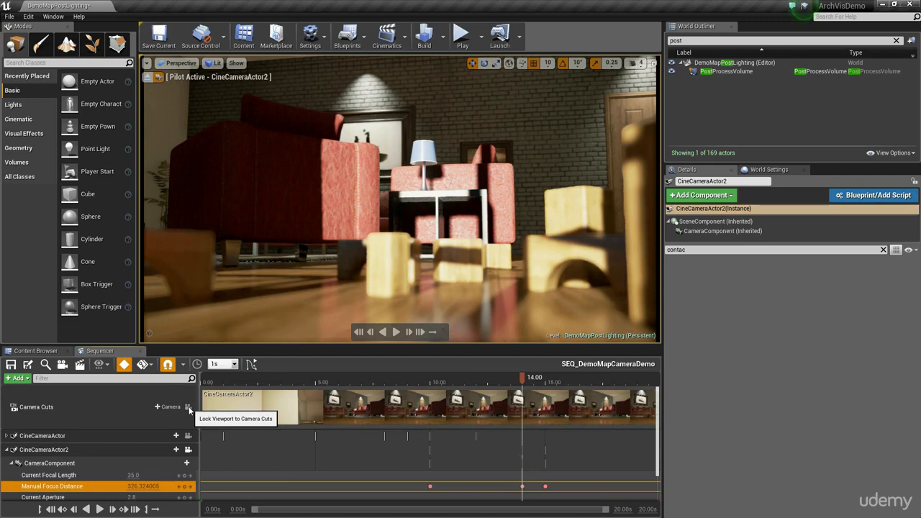
left_click_drag(316, 378, 252, 383)
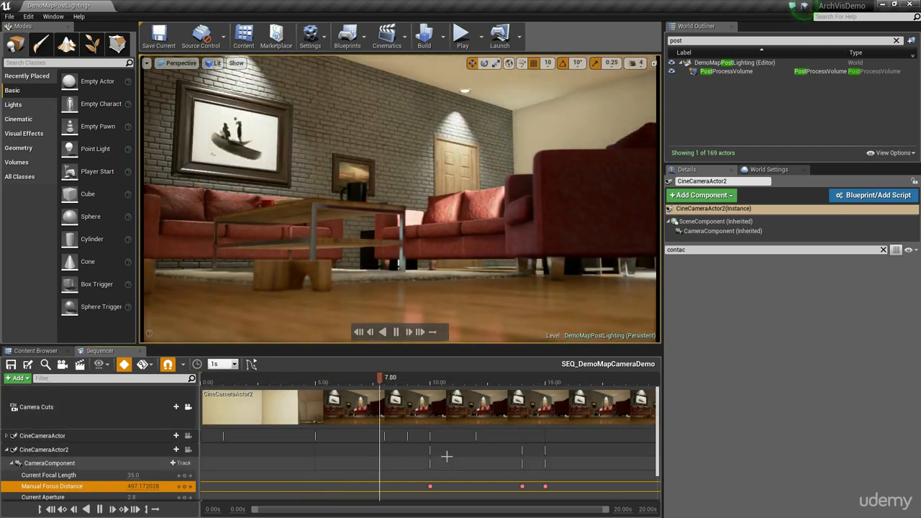
left_click(302, 402)
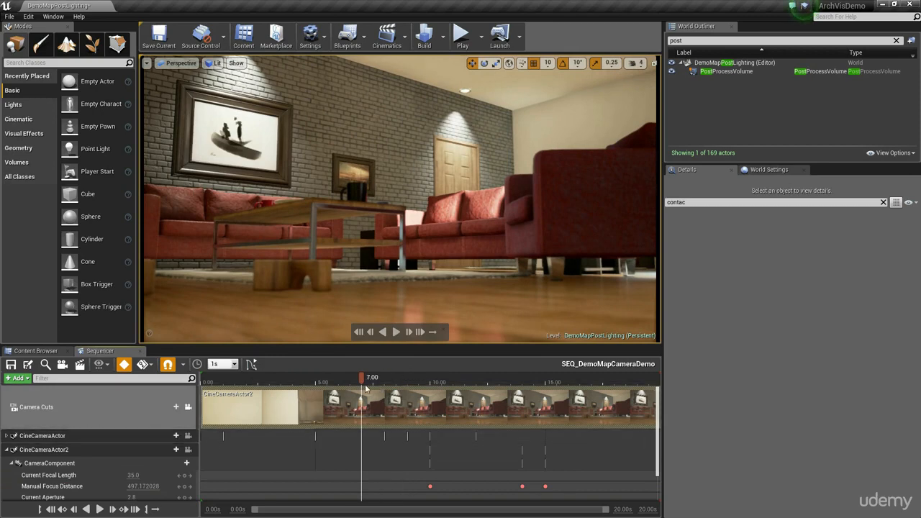
left_click_drag(339, 386, 294, 388)
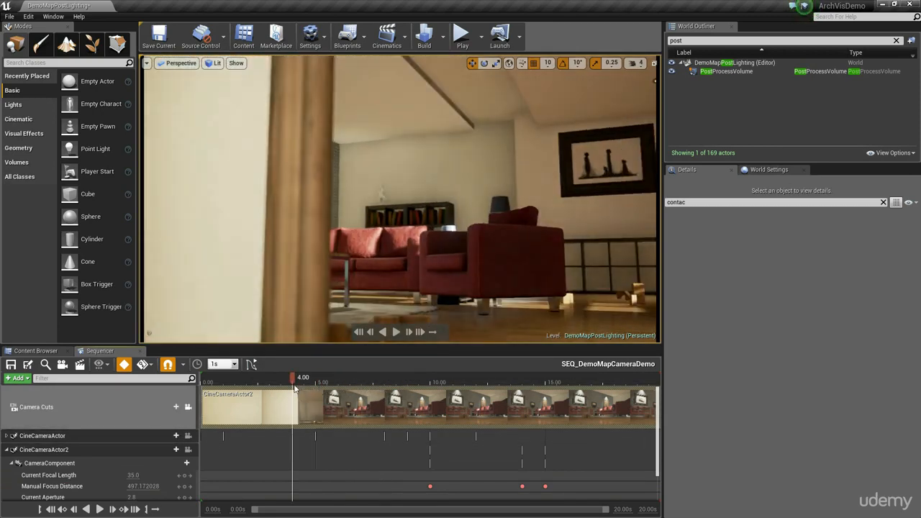
left_click(389, 387)
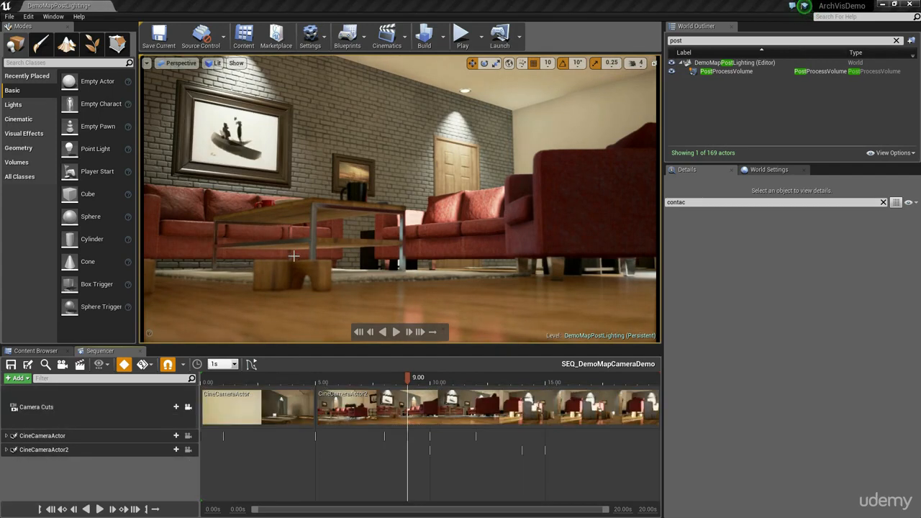
Add a camera cut to CineCameraActor at 7.00 and scrub to 8.00 to preview the switch
left_click(361, 382)
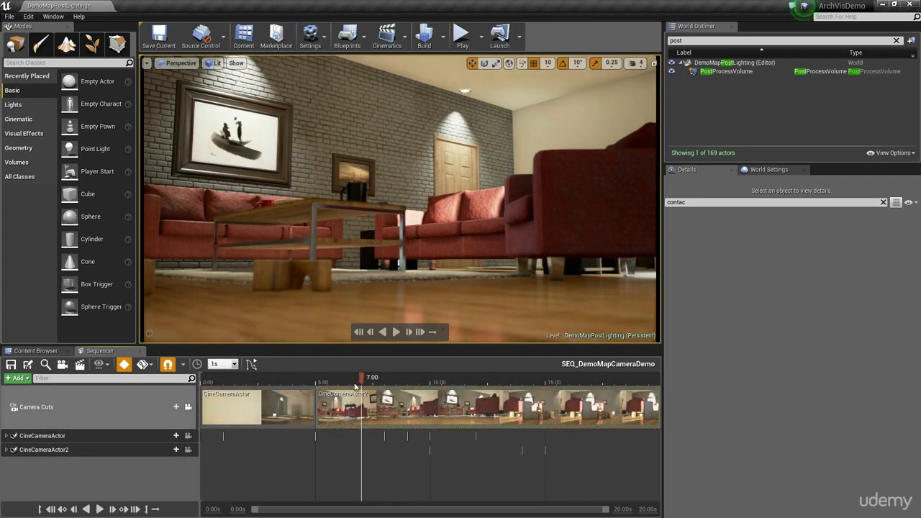
left_click(165, 407)
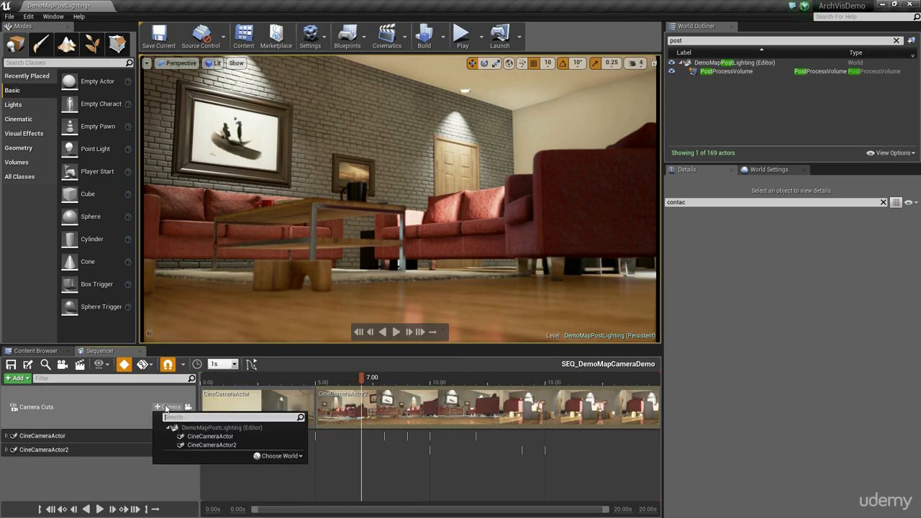
left_click(235, 436)
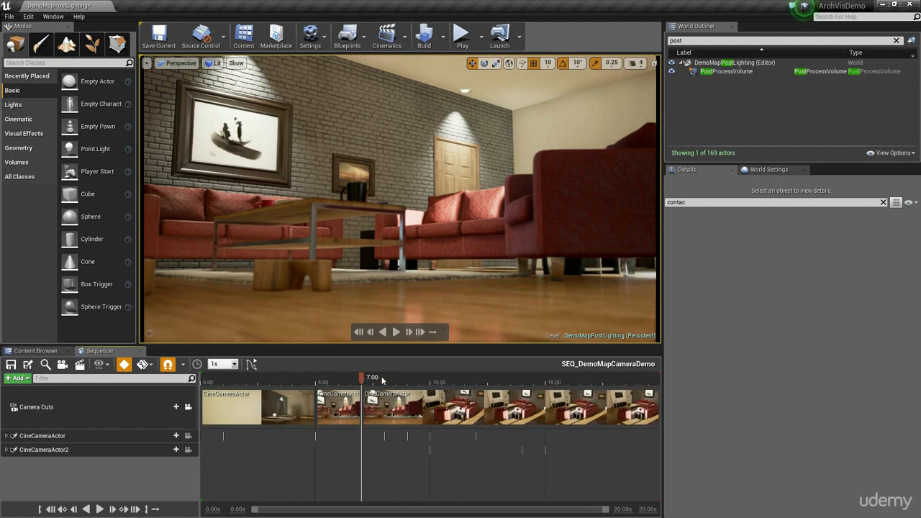
mouse_move(382, 379)
left_mouse_down()
mouse_move(294, 380)
mouse_move(384, 380)
left_mouse_up()
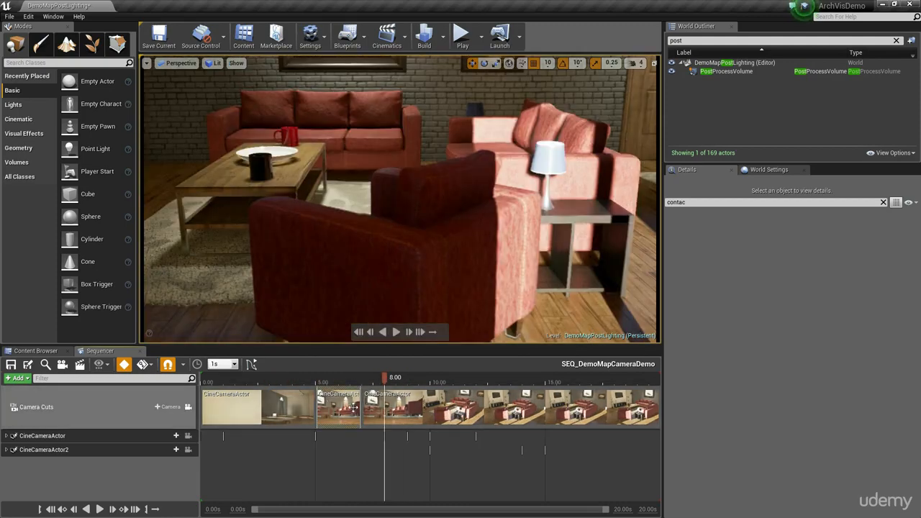
Delete the two camera cut sections that follow 5.00 in the Camera Cuts track
key("Delete")
left_click(421, 400)
key("Delete")
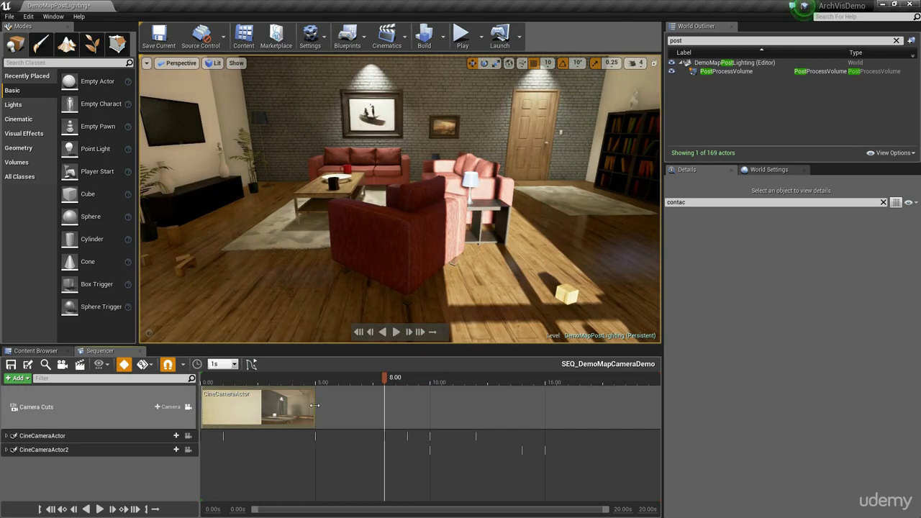
Extend the CineCameraActor cut to 10.00 and add a camera cut to CineCameraActor2 at that time
left_click_drag(312, 385, 362, 381)
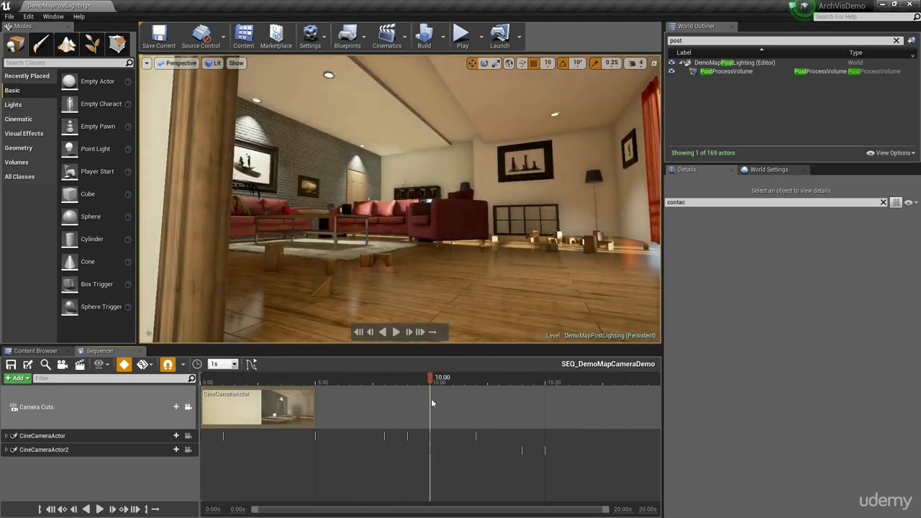
left_click_drag(314, 405, 425, 405)
left_click_drag(432, 371, 423, 404)
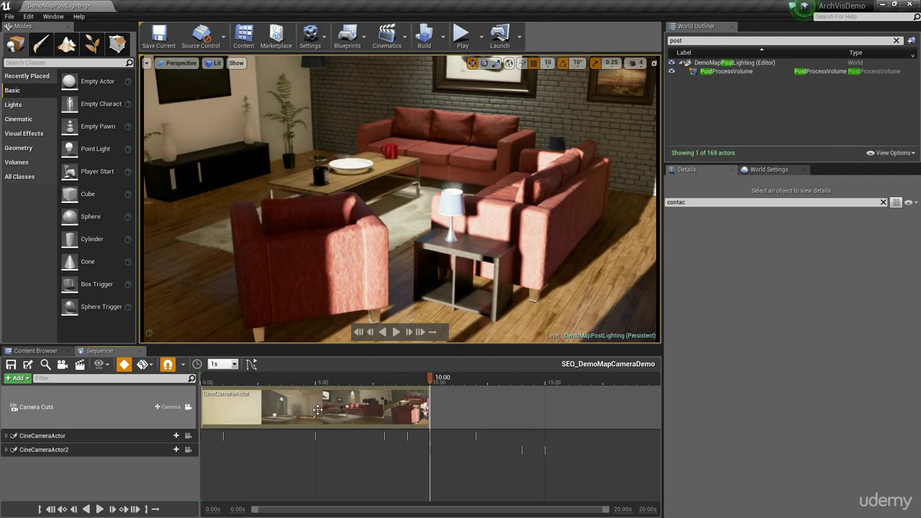
left_click(179, 409)
left_click(209, 443)
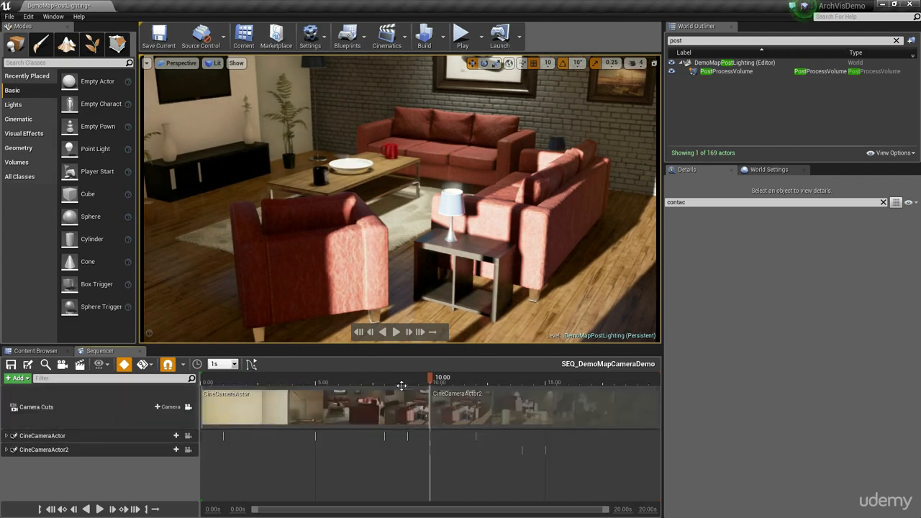
Move the cut from CineCameraActor to CineCameraActor2 to 11.00 and play from 9.00 to preview the switch
left_click_drag(417, 377, 322, 391)
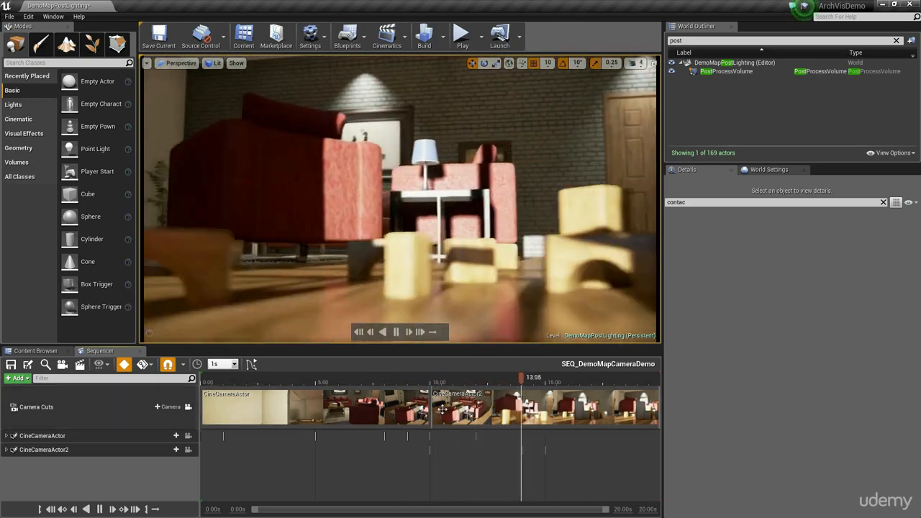
left_click_drag(430, 409, 451, 410)
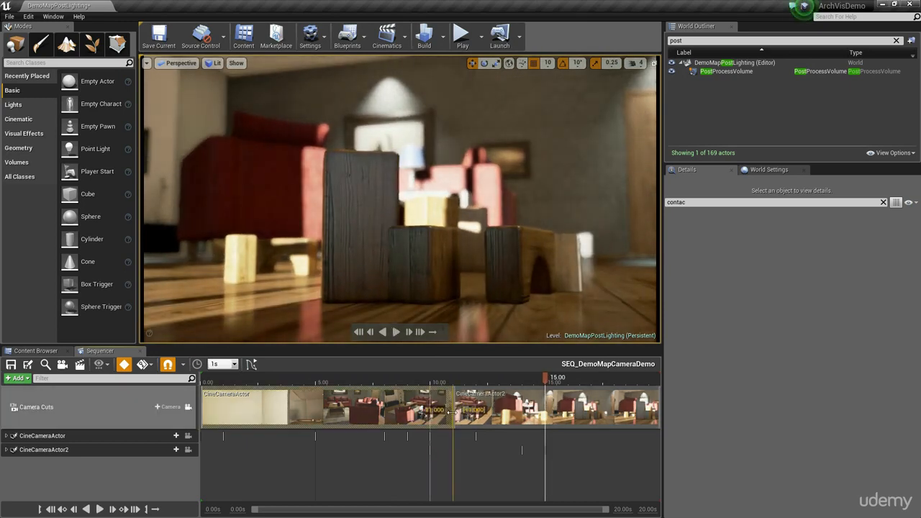
left_click(410, 377)
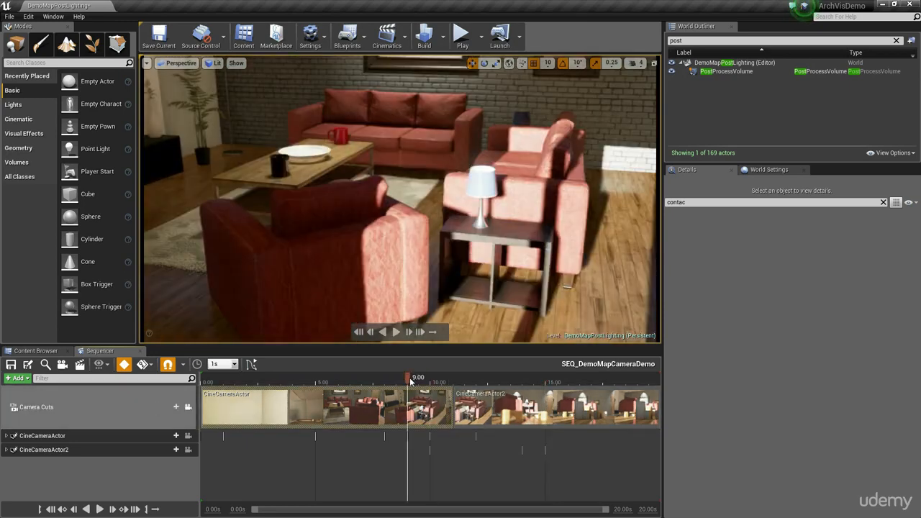
key("space")
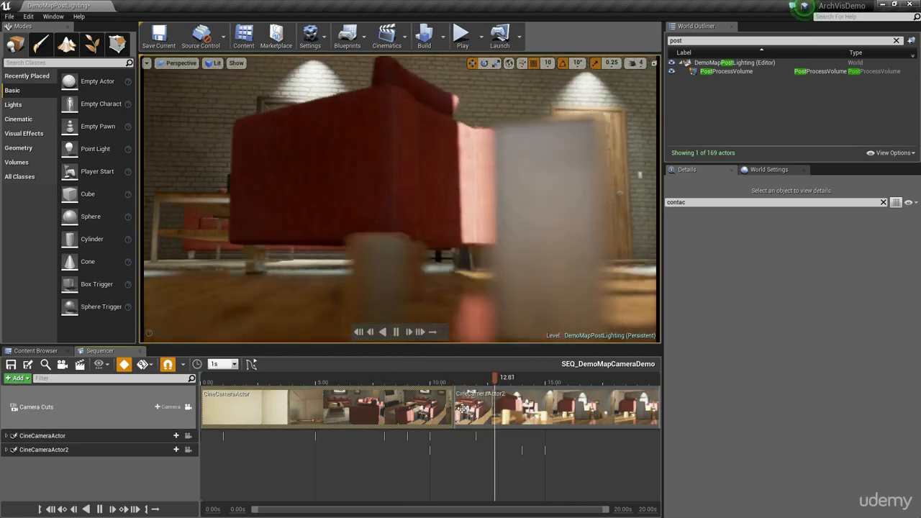
left_click(454, 377)
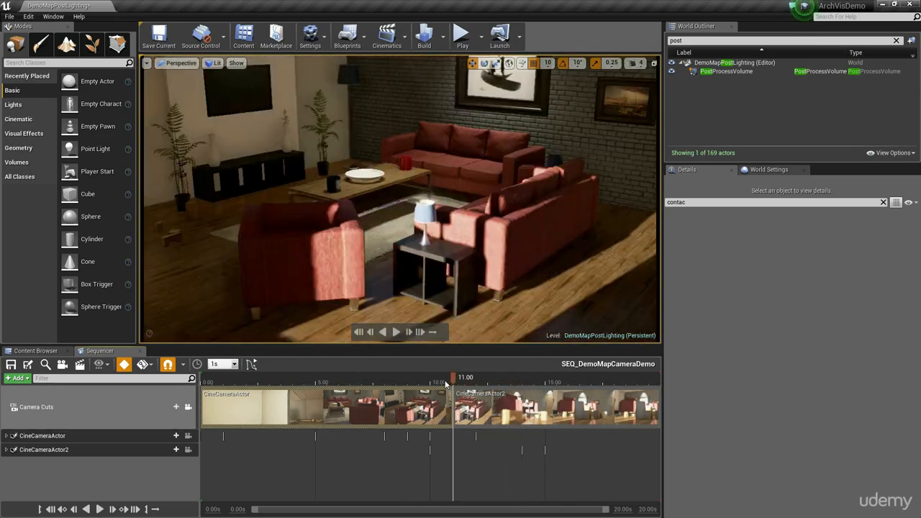
mouse_move(453, 382)
left_mouse_down()
mouse_move(414, 377)
mouse_move(480, 377)
mouse_move(446, 385)
left_mouse_up()
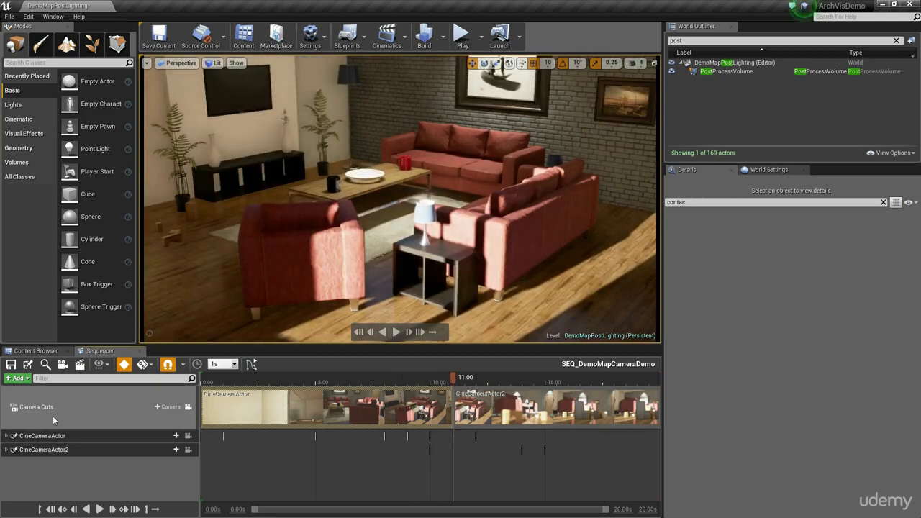
Add a Fade track to the sequence and key its value at 0.0 at 10.00
left_click(17, 378)
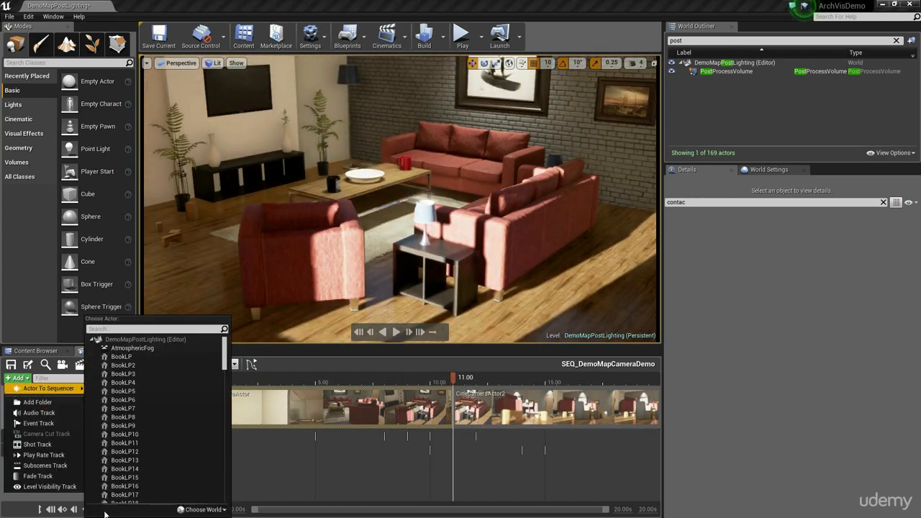
left_click(33, 475)
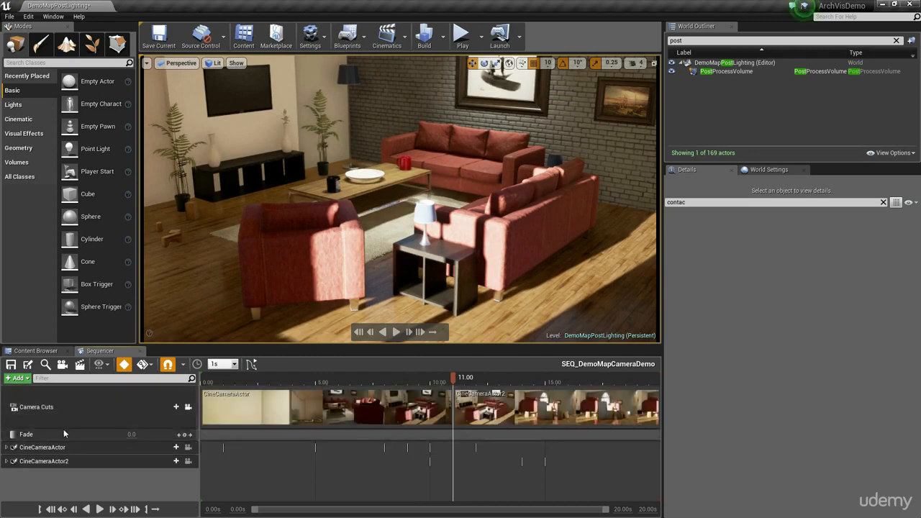
left_click(86, 434)
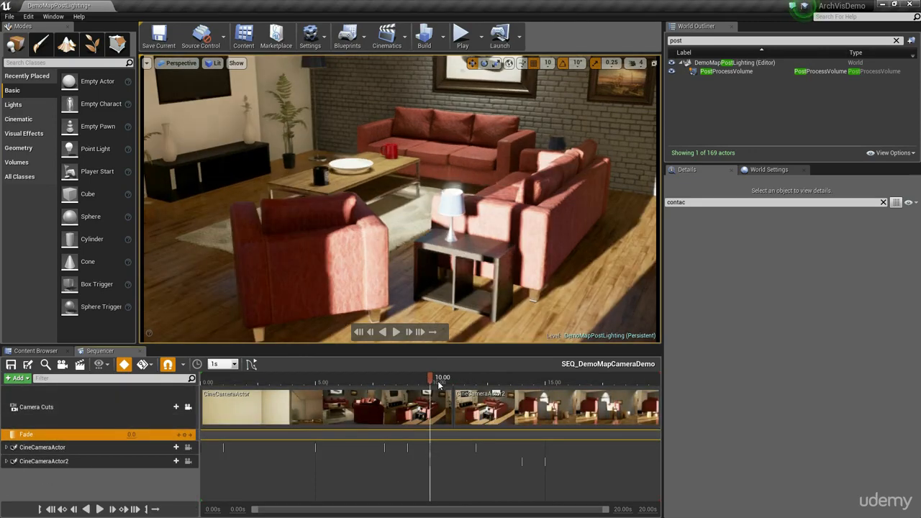
left_click_drag(455, 385, 430, 381)
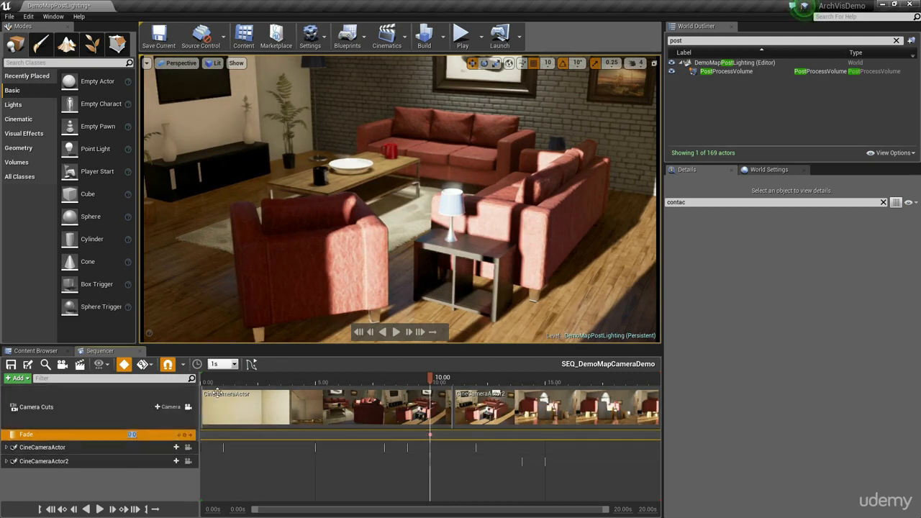
Key the Fade at 1.0 at 11.00 and 0.0 at 12.00, and play from 8.00 to preview it
left_click_drag(434, 379, 454, 380)
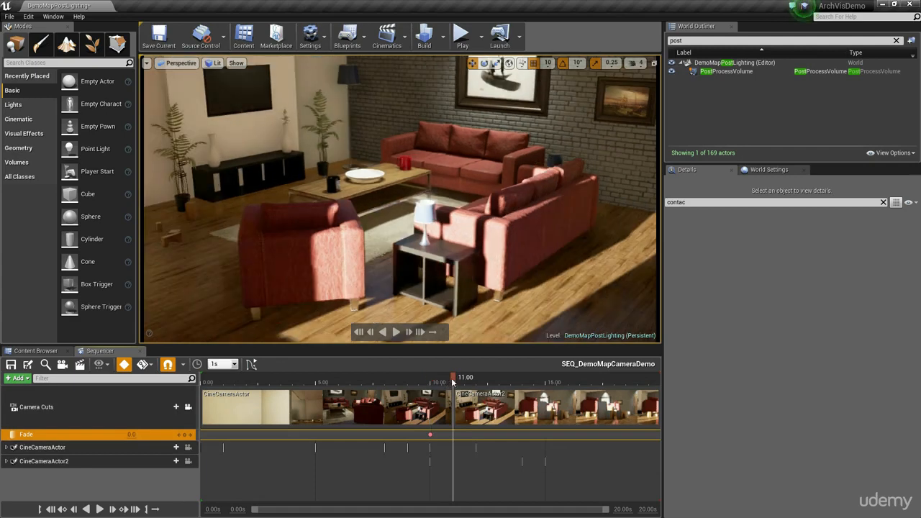
left_click(185, 435)
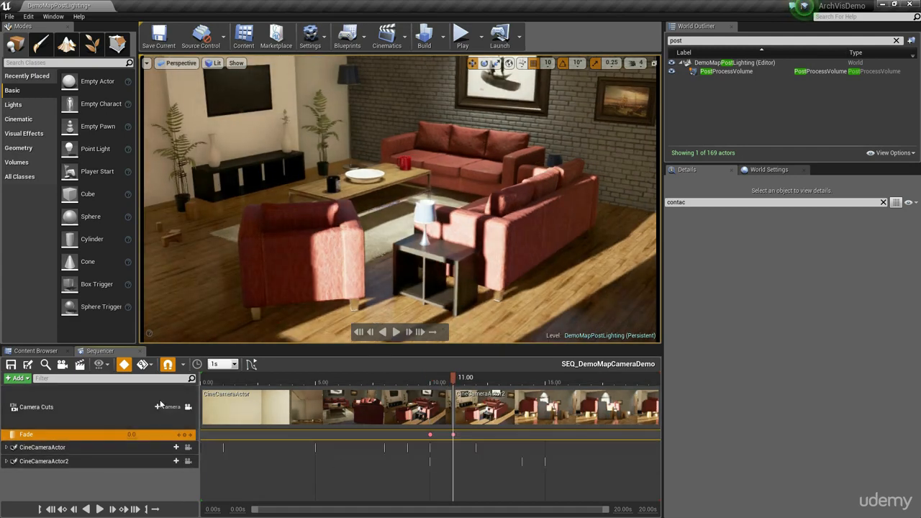
left_click_drag(130, 435, 144, 434)
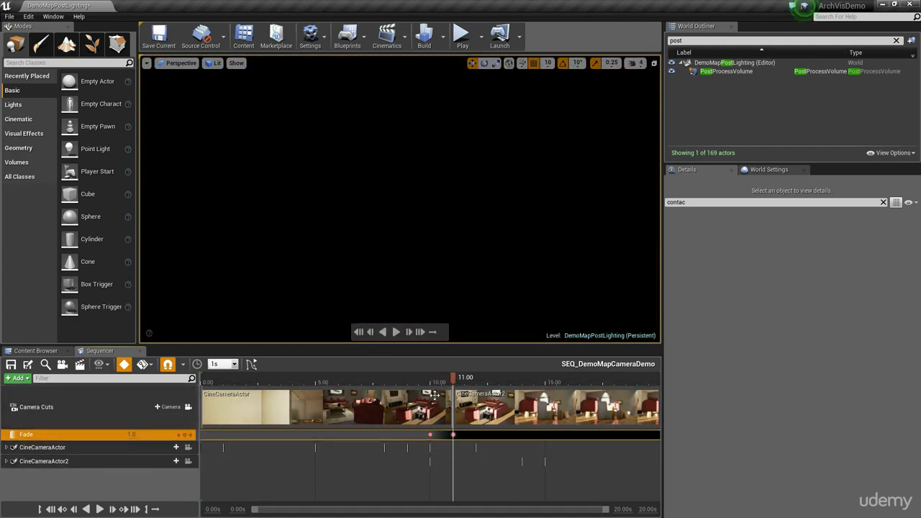
left_click_drag(454, 379, 476, 379)
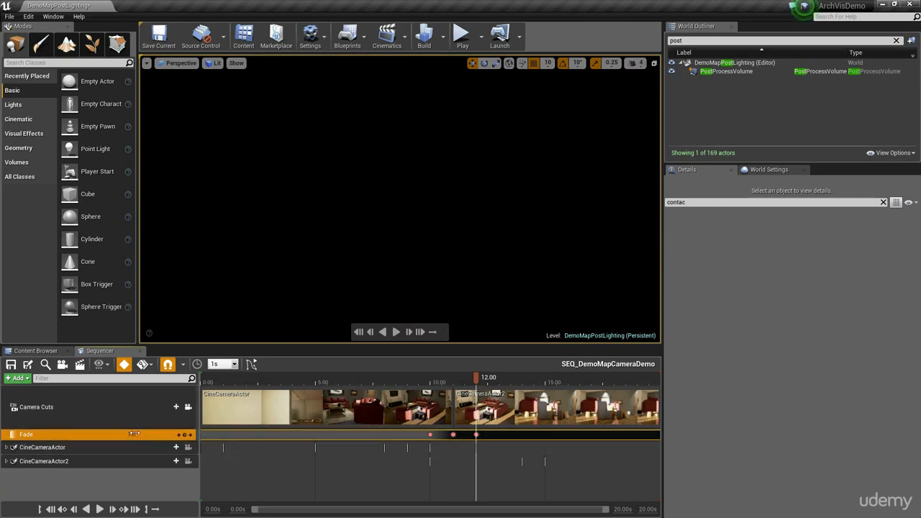
left_click_drag(134, 434, 119, 435)
left_click(393, 382)
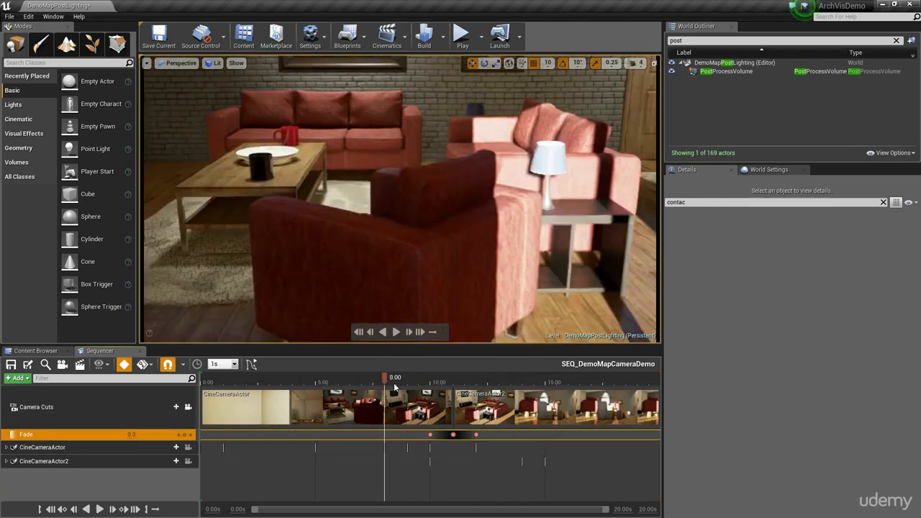
key("space")
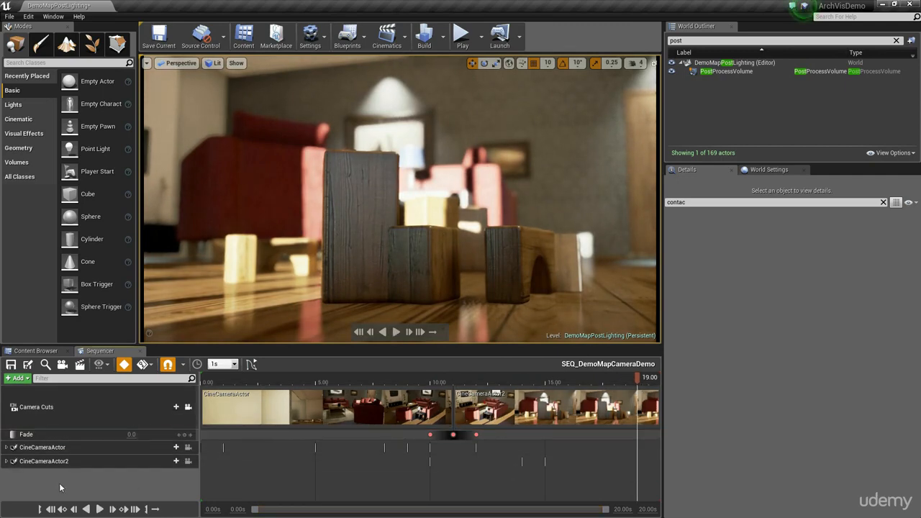
left_click(108, 479)
left_click(27, 378)
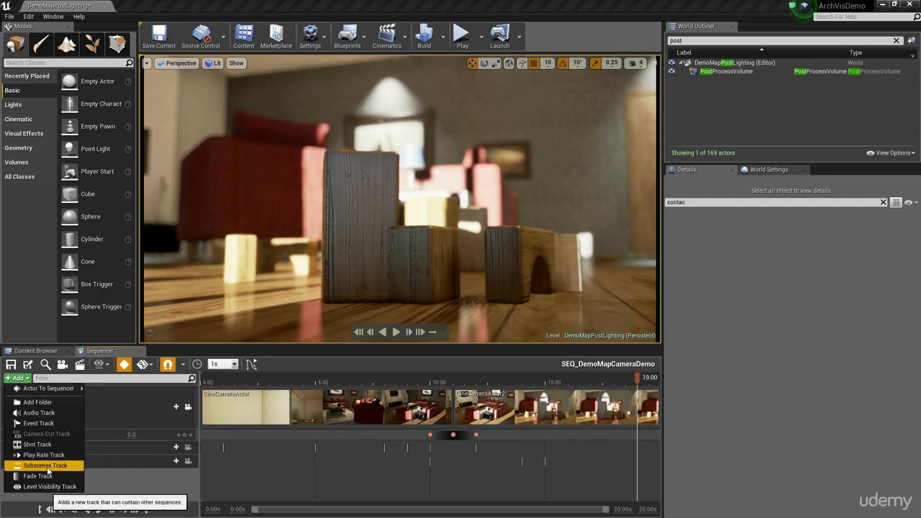
left_click(371, 4)
At 12.00, unlock the viewport from the camera cuts, frame a low view beside the side table and create a new cine camera there
left_click_drag(663, 401, 479, 425)
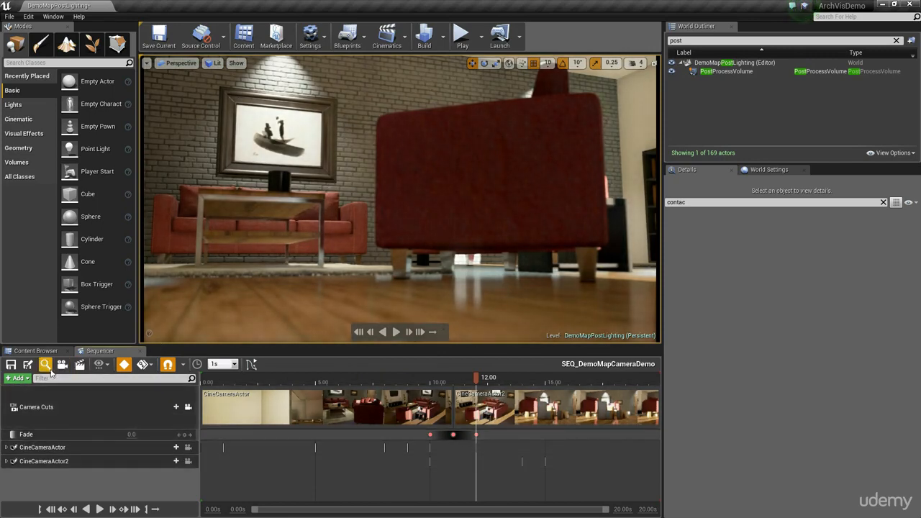
left_click(188, 406)
key("w")
right_click_drag(400, 216, 543, 206)
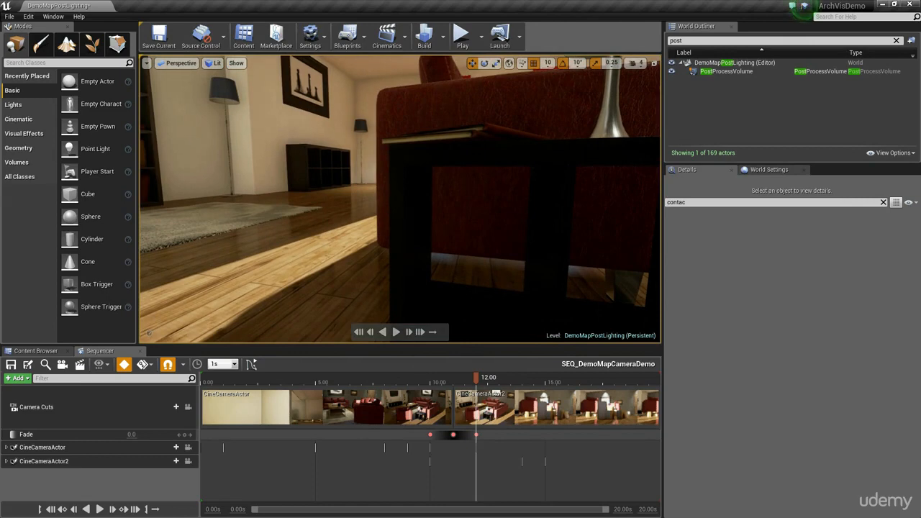
left_click(62, 365)
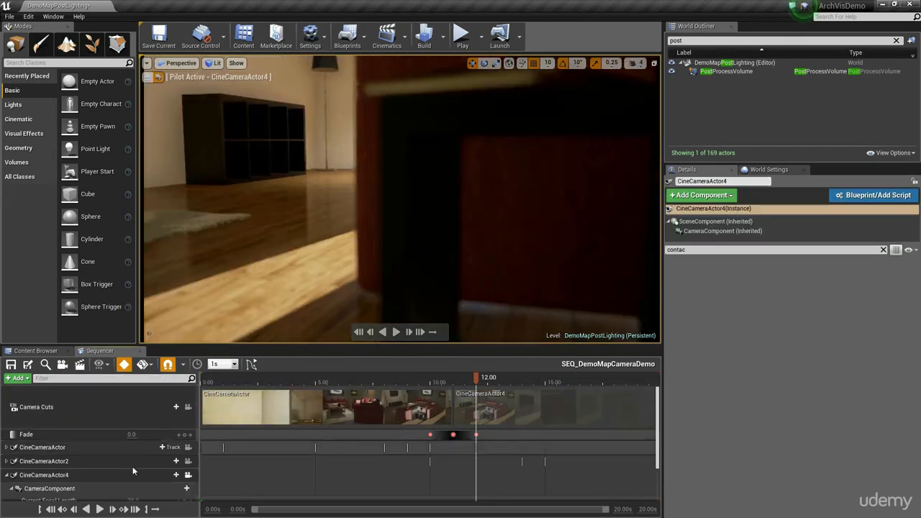
Key CineCameraActor4's Transform at 12.00 and, with the camera moved to face the living room window, at 18.00
scroll(139, 468, "down", 2)
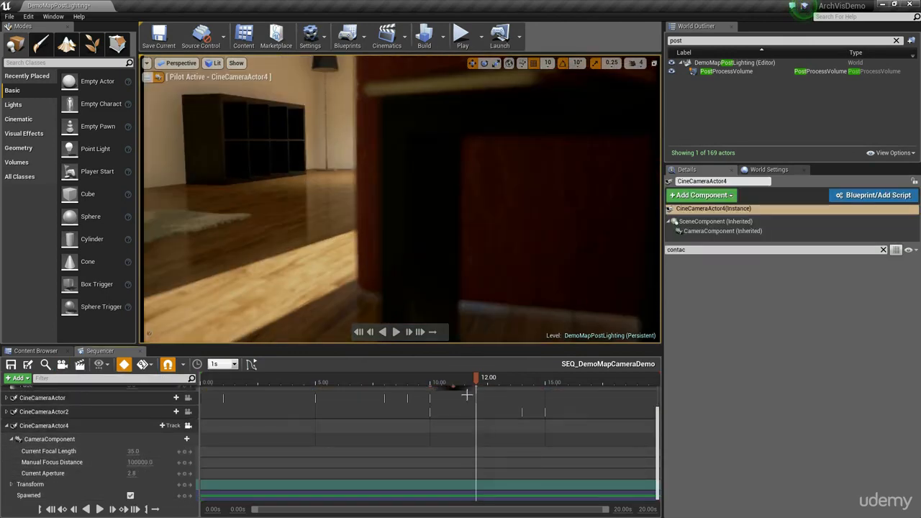
left_click(43, 484)
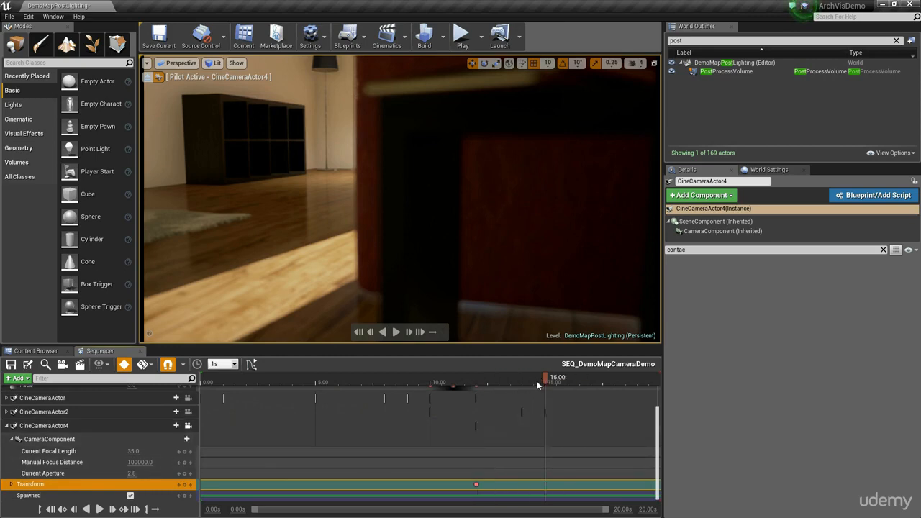
right_click_drag(535, 251, 601, 227)
left_click_drag(615, 379, 474, 421)
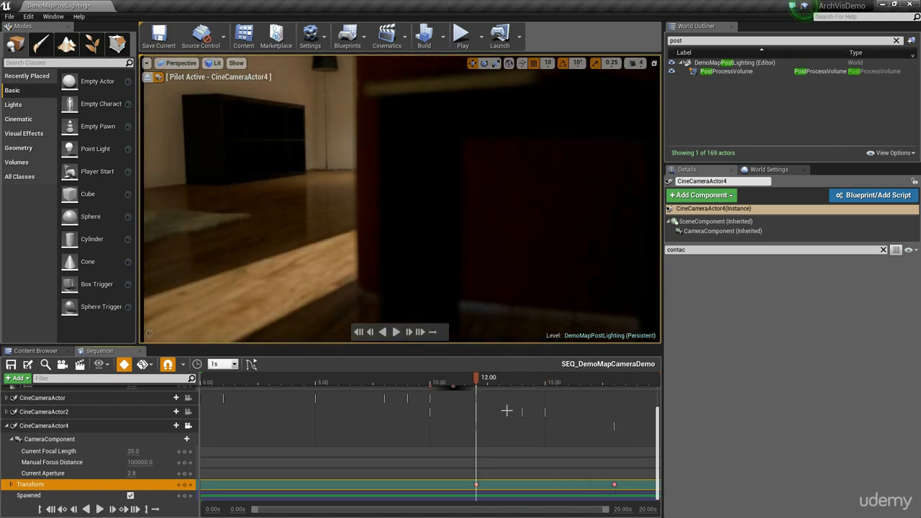
Key CineCameraActor4's Manual Focus Distance at about 106.57 at 12.00 and about 166.4 at 16.00
left_click(78, 462)
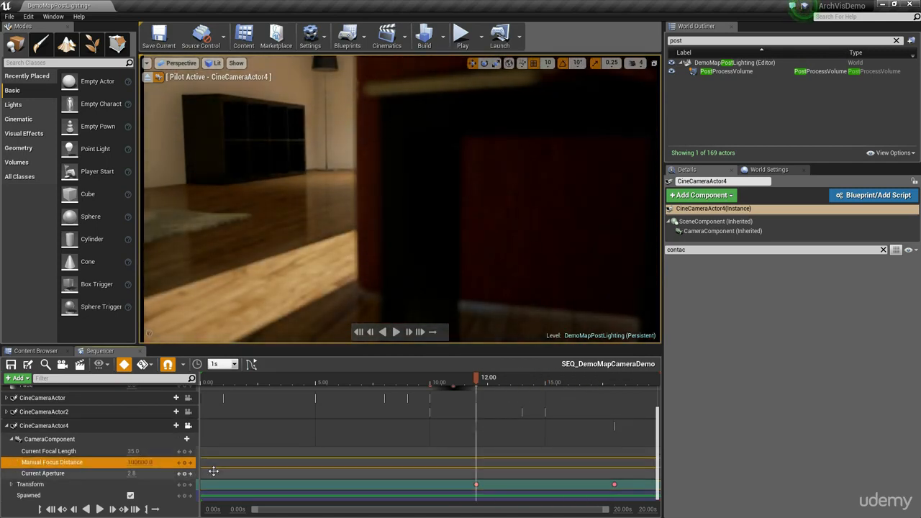
left_click_drag(139, 463, 123, 463)
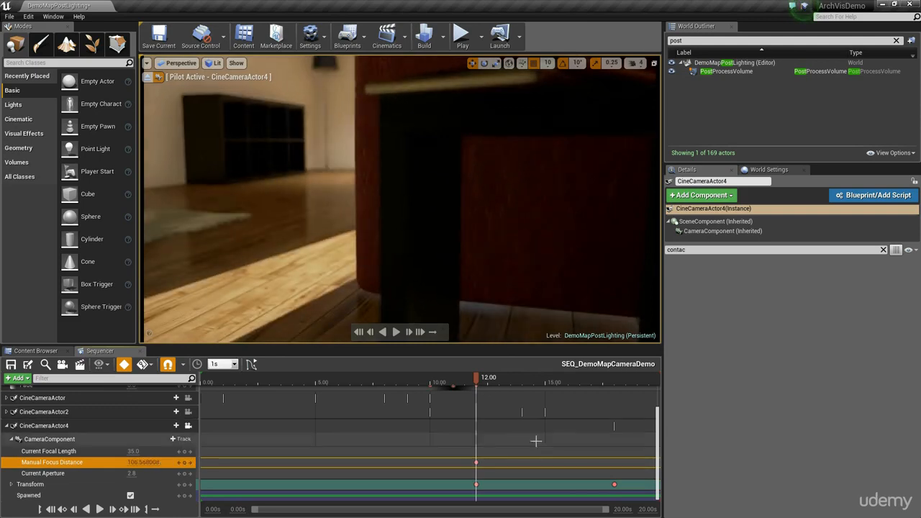
left_click_drag(485, 380, 568, 414)
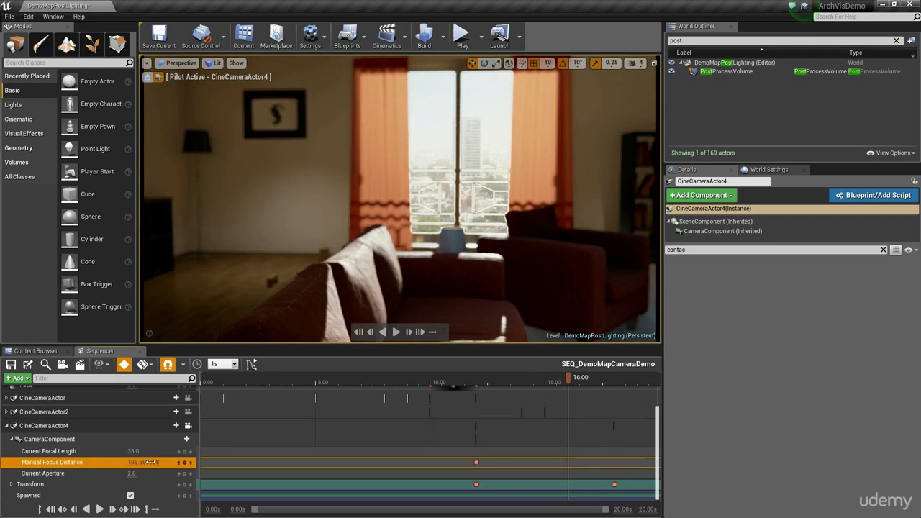
left_click_drag(154, 462, 208, 462)
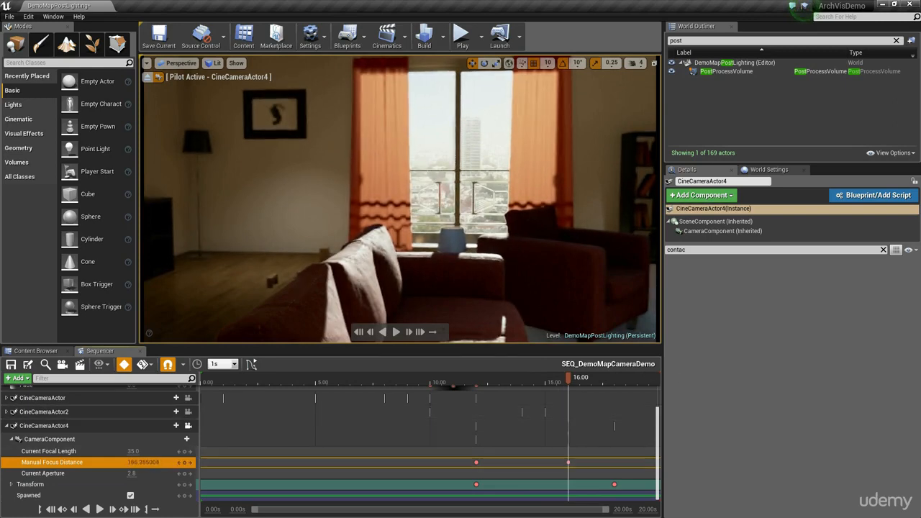
Key CineCameraActor4's Manual Focus Distance at 600 at 18.00 and scrub back along the timeline to preview the focus change
left_click_drag(569, 380, 613, 390)
left_click_drag(143, 462, 270, 462)
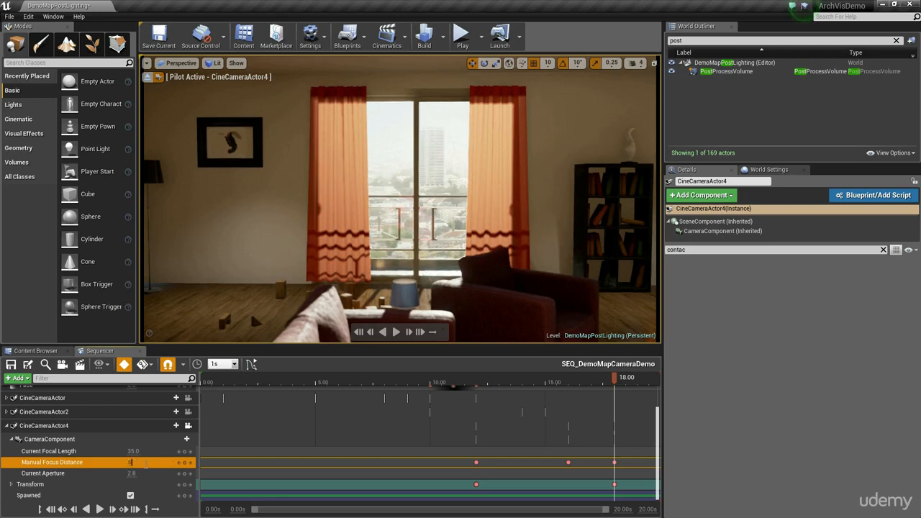
type("00")
key("Return")
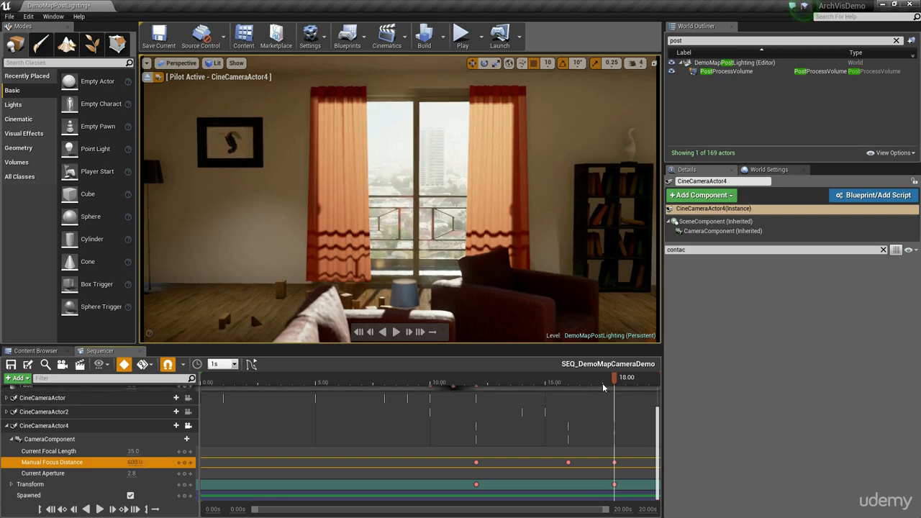
left_click_drag(603, 387, 455, 404)
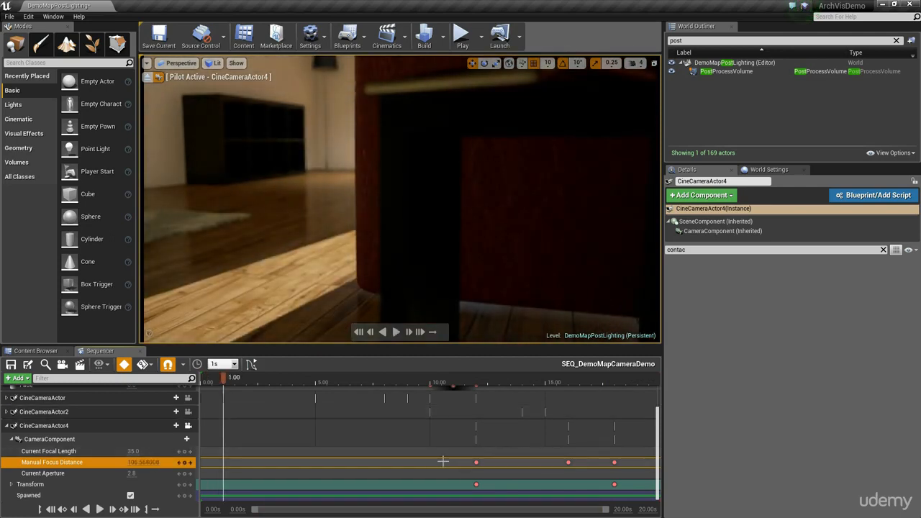
Set the end of the timeline's view range to 22 seconds
scroll(442, 461, "down", 2)
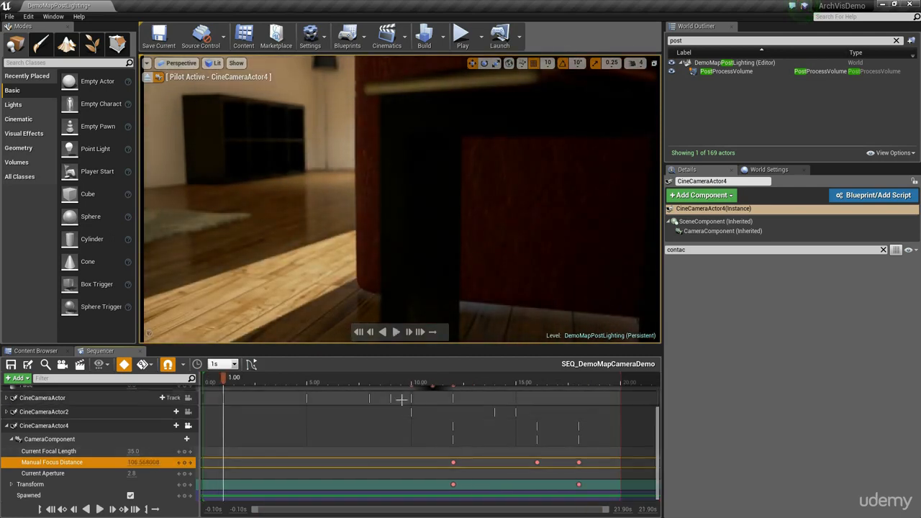
left_click(550, 451)
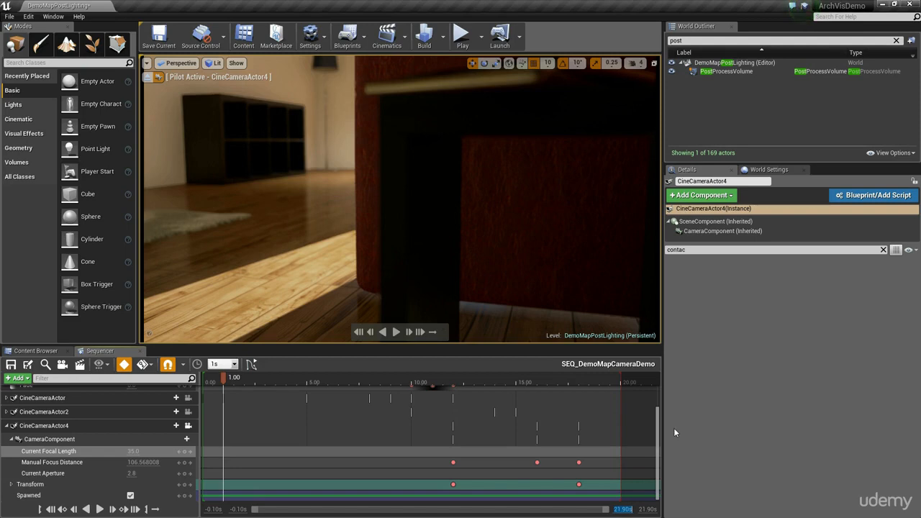
type("22")
key("Return")
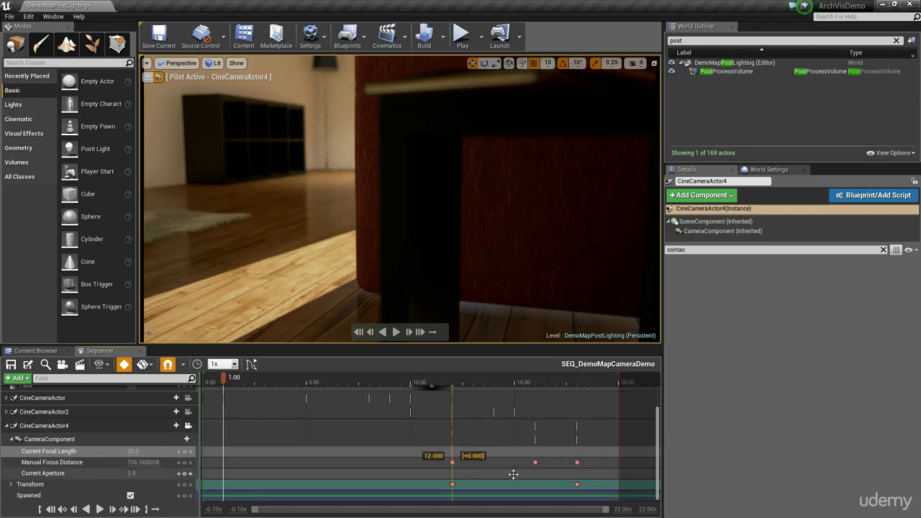
Shift all of CineCameraActor4's Manual Focus Distance and Transform keys 2 seconds later, so they run from 14.00 to 20.00
left_click(577, 484)
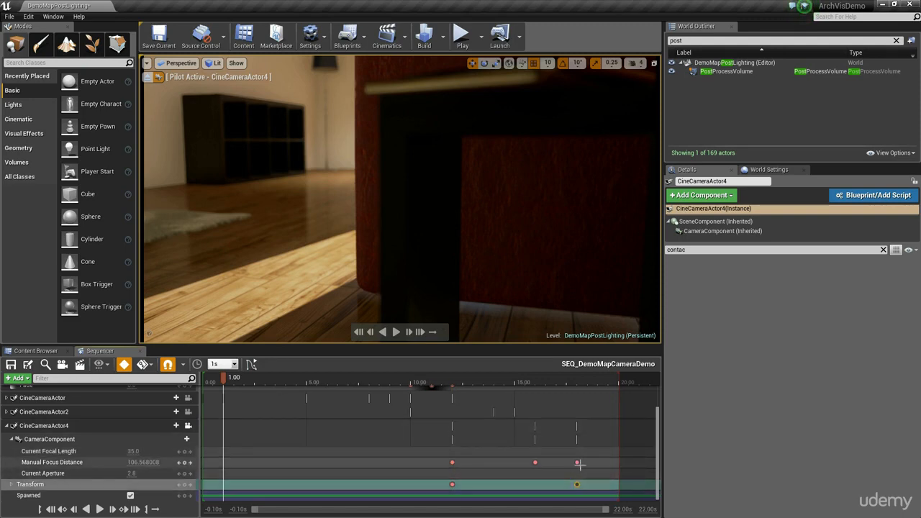
left_click(575, 462, "shift")
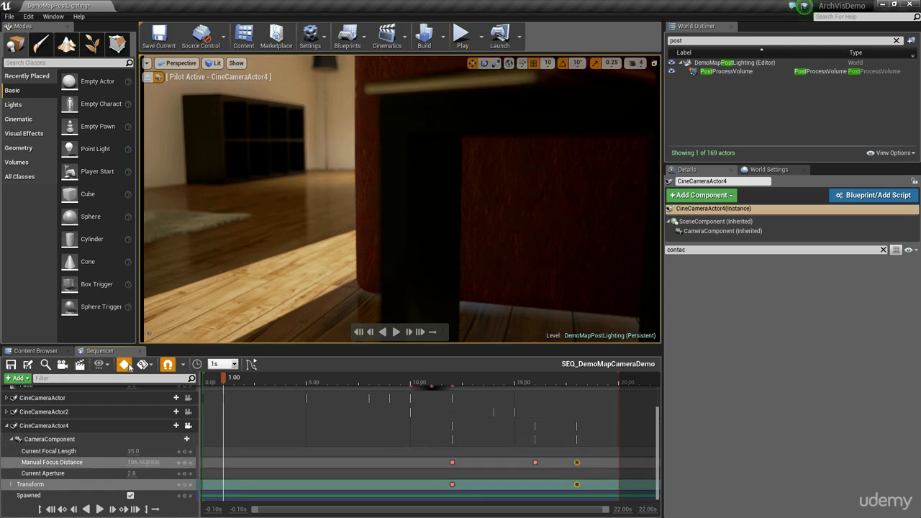
left_click_drag(589, 487, 487, 464)
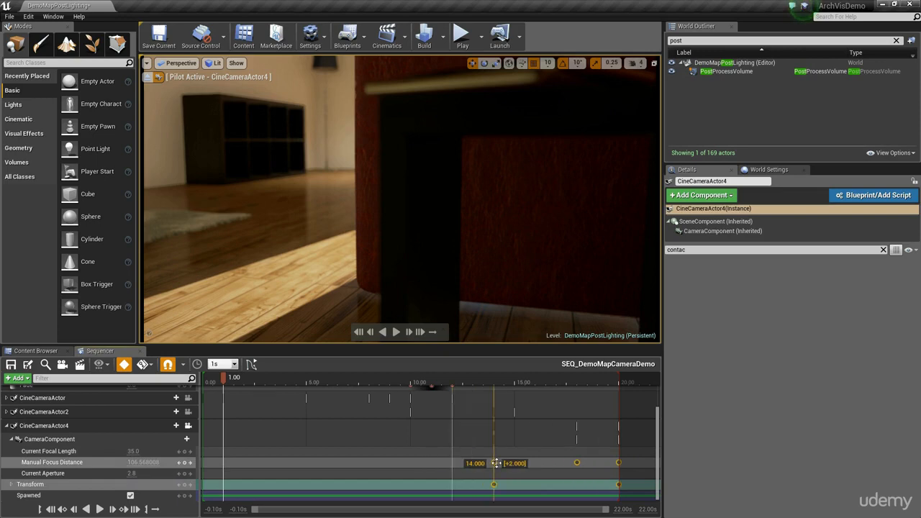
Scrub the timeline to check the shifted shot and lock the viewport to the Camera Cuts track
left_click_drag(413, 386, 493, 388)
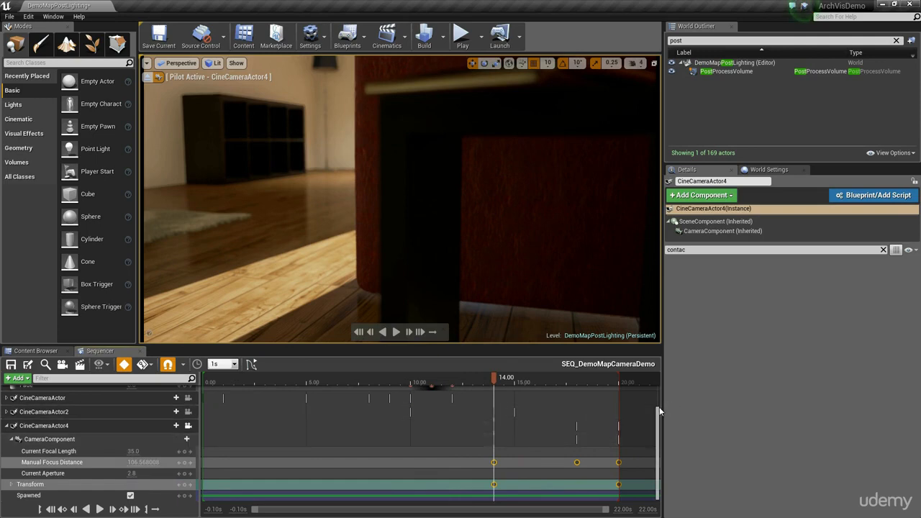
scroll(561, 402, "up", 3)
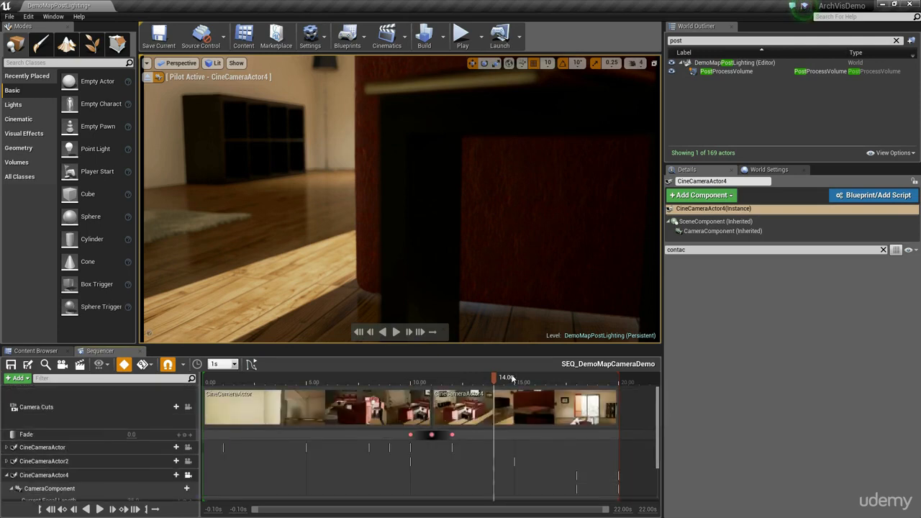
left_click_drag(474, 387, 522, 390)
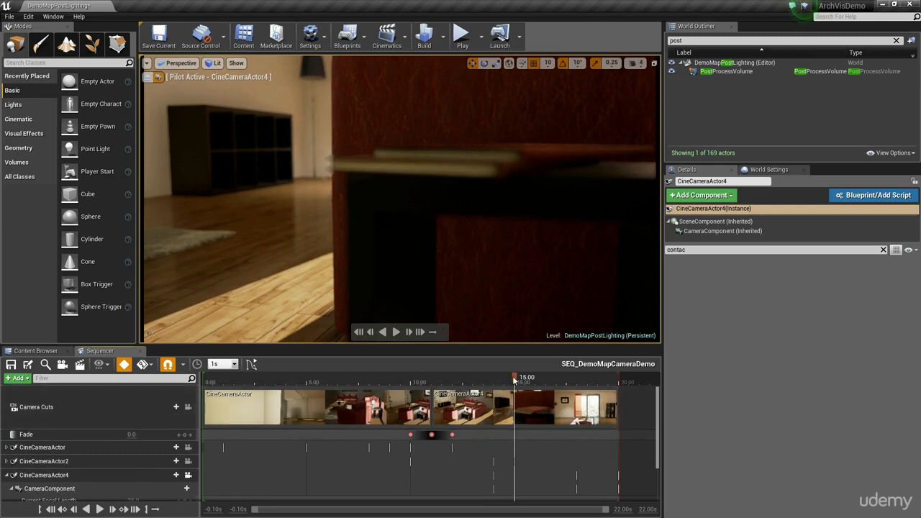
left_click_drag(513, 376, 286, 377)
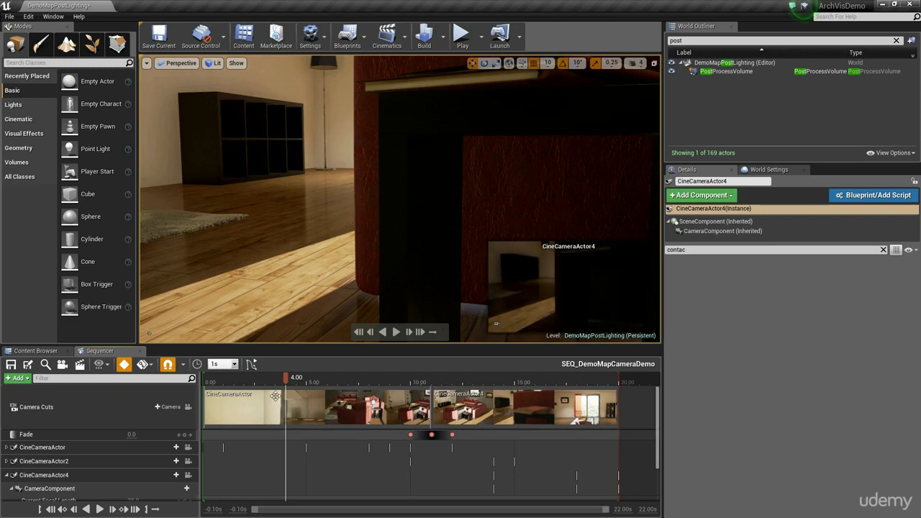
left_click(188, 408)
Replace the CineCameraActor4 camera cut at 11.00 with a cut to CineCameraActor2
left_click_drag(286, 377, 431, 402)
left_click(432, 403)
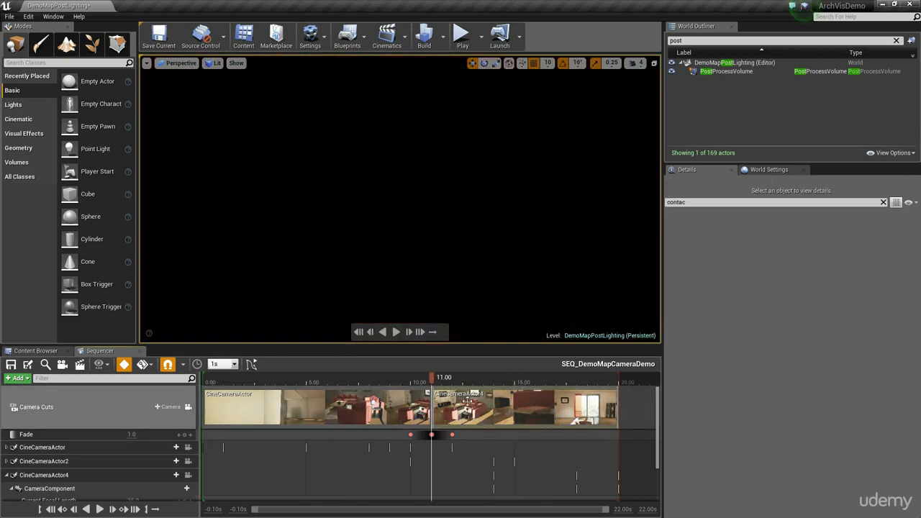
key("Delete")
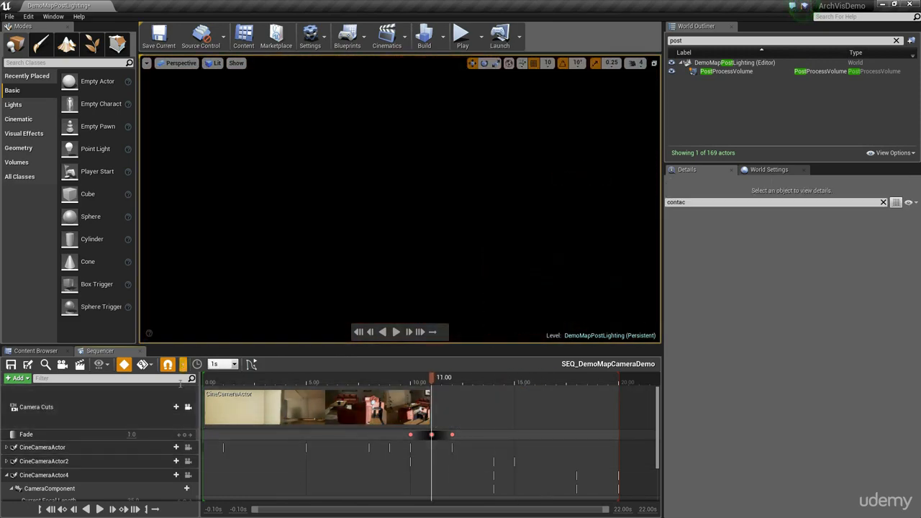
left_click(167, 407)
left_click(208, 442)
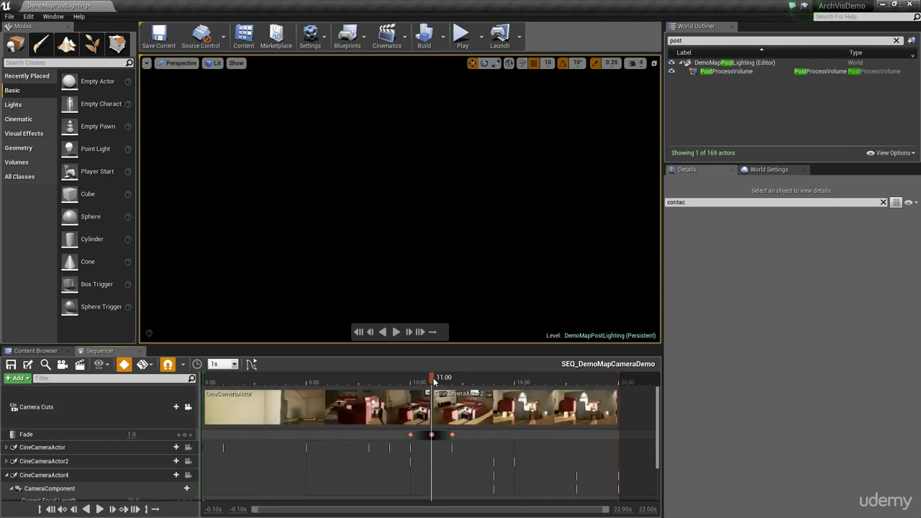
Move the start of the CineCameraActor2 cut to 12.00 and play back that shot
mouse_move(432, 380)
left_mouse_down()
mouse_move(473, 388)
mouse_move(452, 394)
mouse_move(473, 391)
mouse_move(442, 386)
left_mouse_up()
key("space")
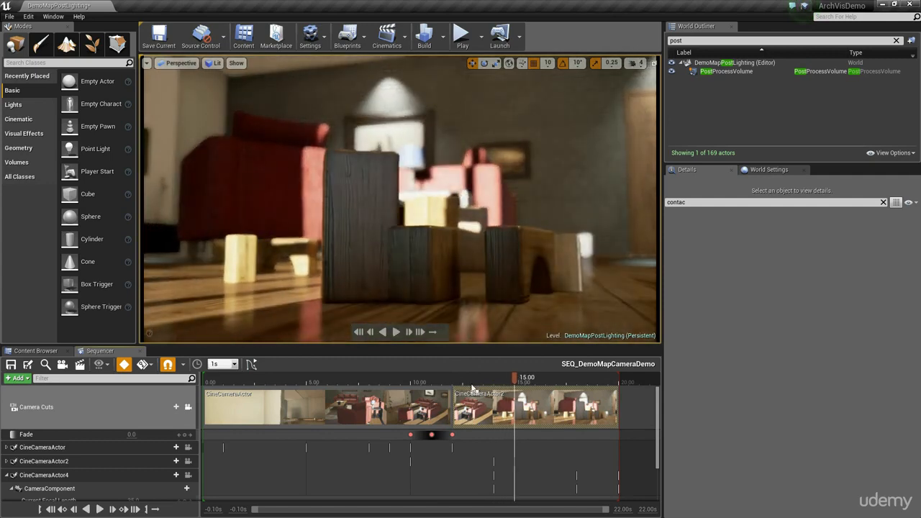
left_click(447, 385)
left_click(515, 380)
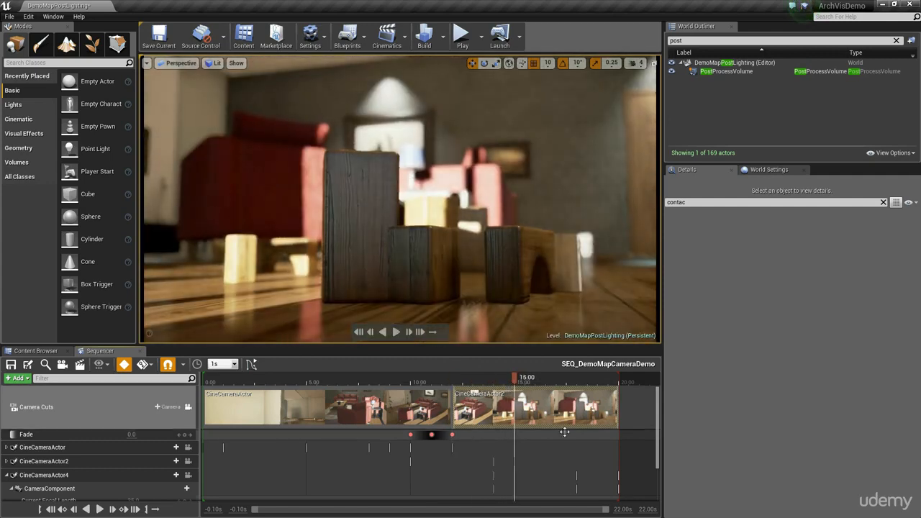
key("space")
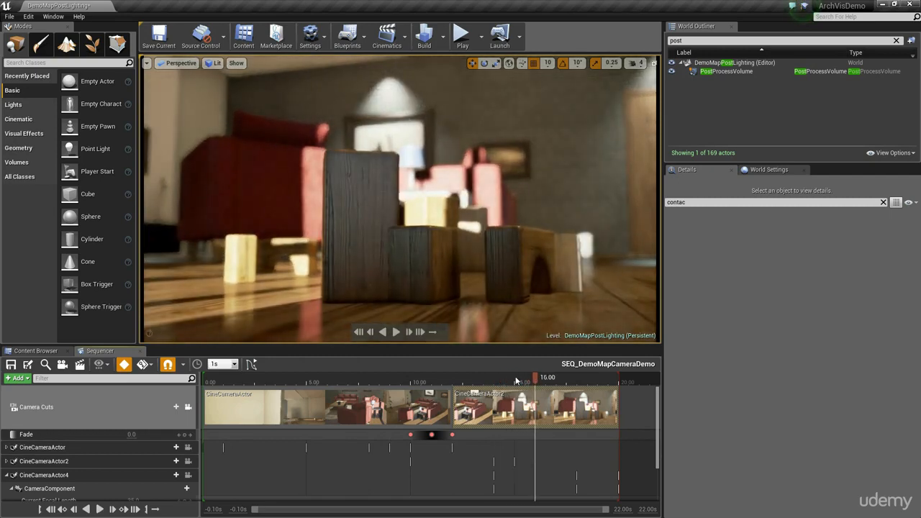
Add a camera cut to CineCameraActor4 at 15.00 and play back the change of camera
left_click_drag(500, 379, 513, 384)
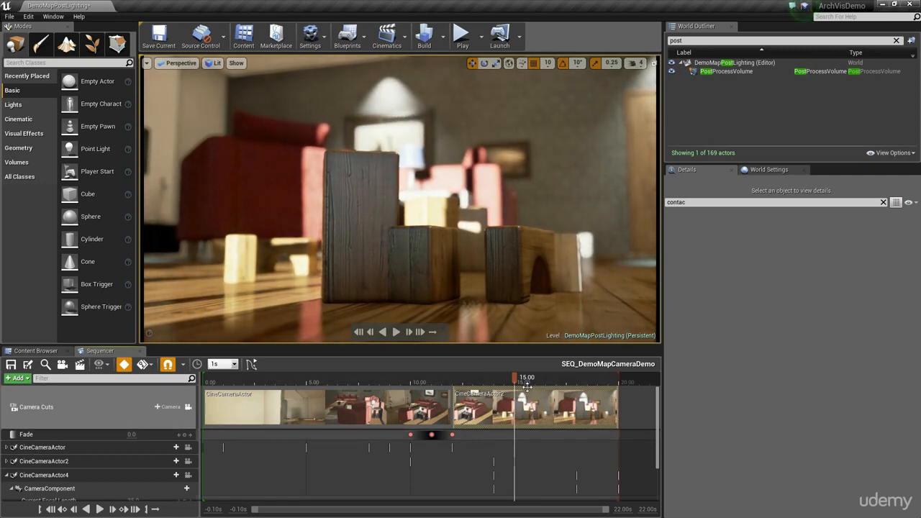
left_click(166, 406)
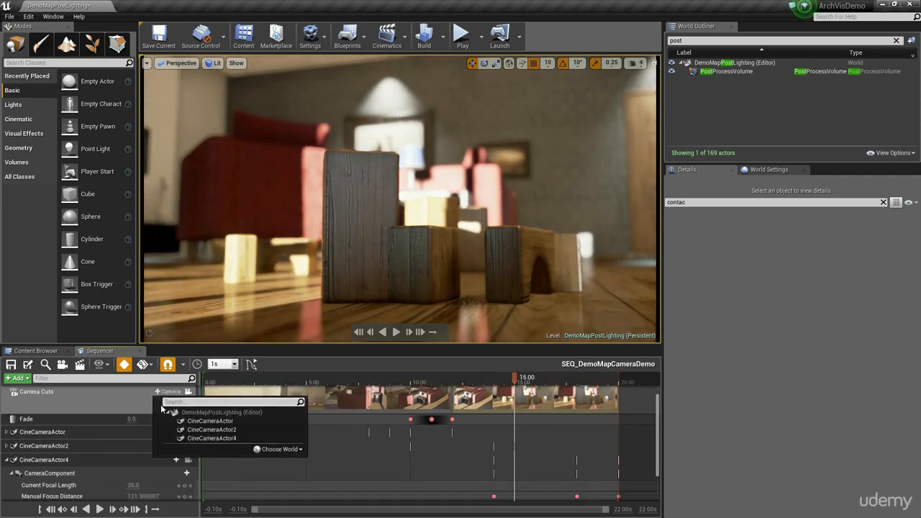
left_click(211, 438)
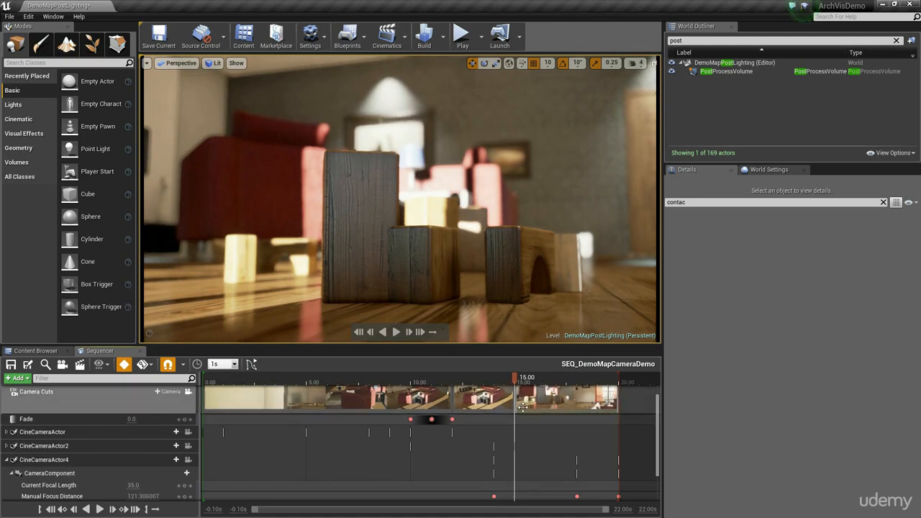
left_click_drag(520, 387, 472, 386)
key("space")
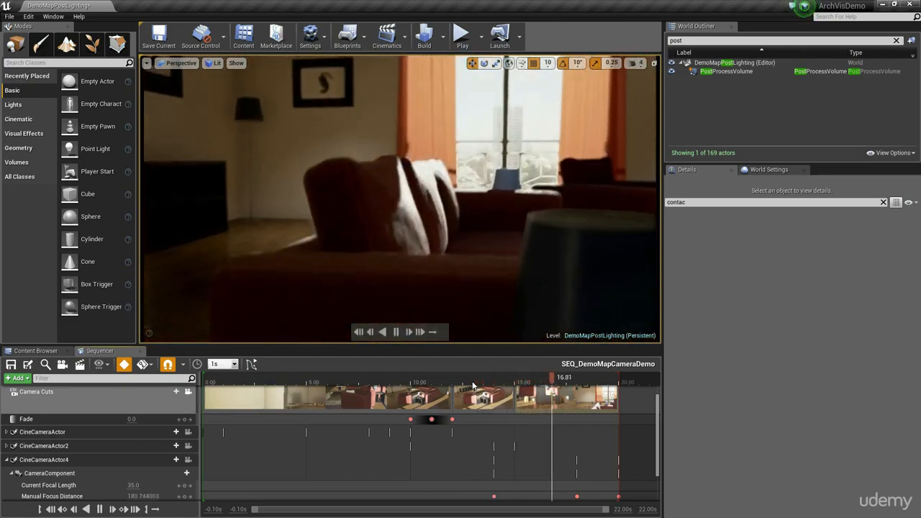
key("space")
Key a fade transition around the 15.00 cut, with Fade at 0 at 14.00, 1 at 15.00 and 0 at 16.00
left_click(521, 385)
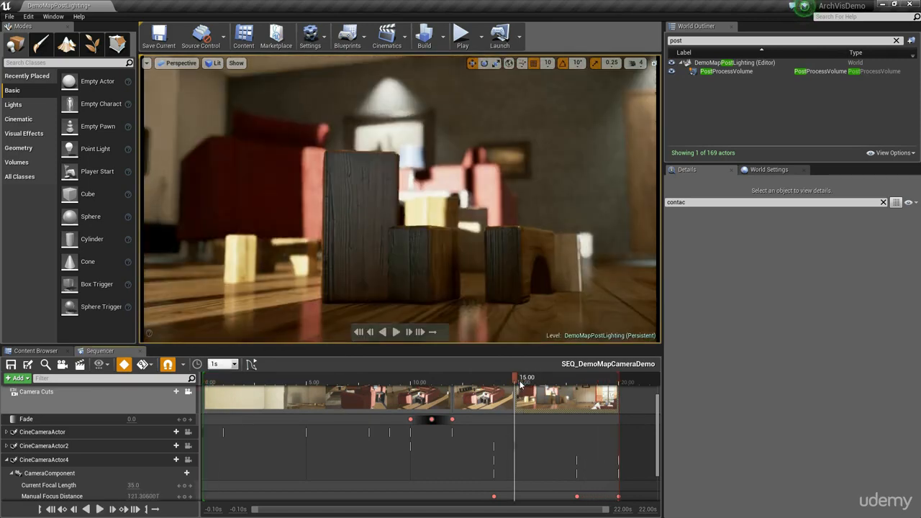
left_click(123, 419)
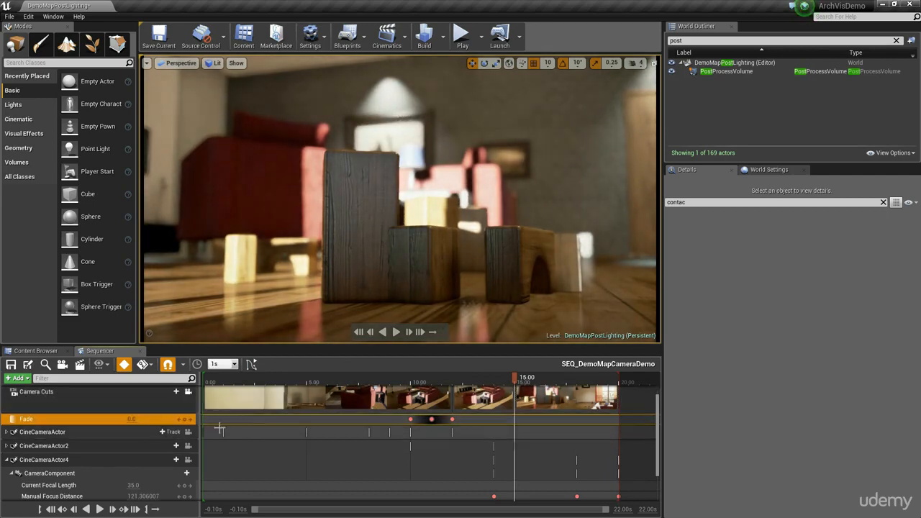
type("1")
key("Return")
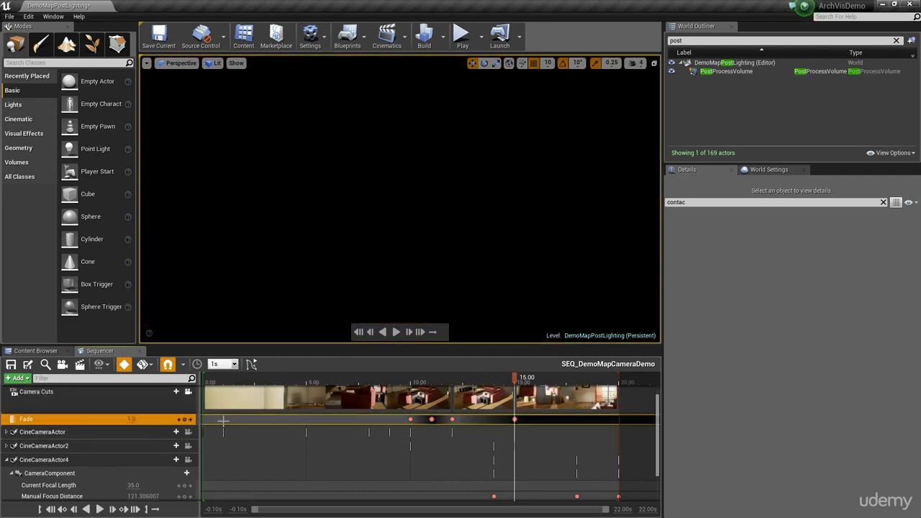
left_click_drag(509, 382, 494, 382)
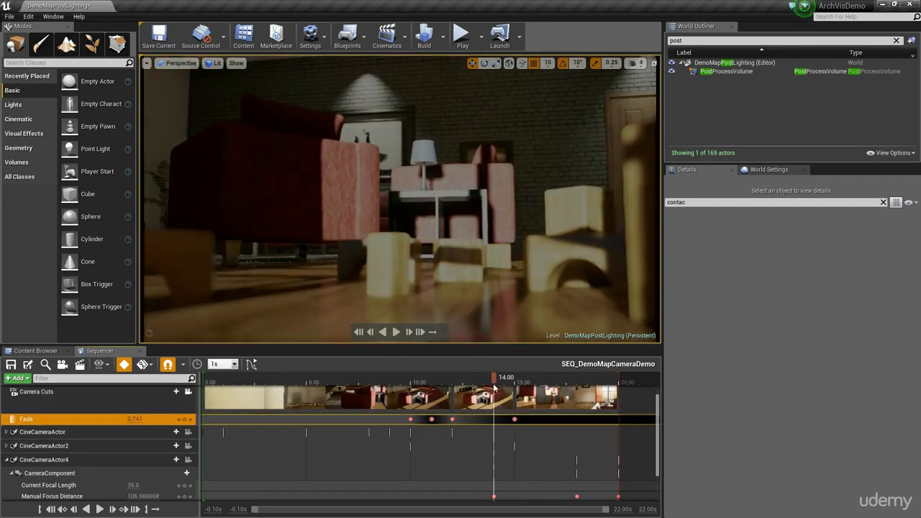
type("0")
key("Return")
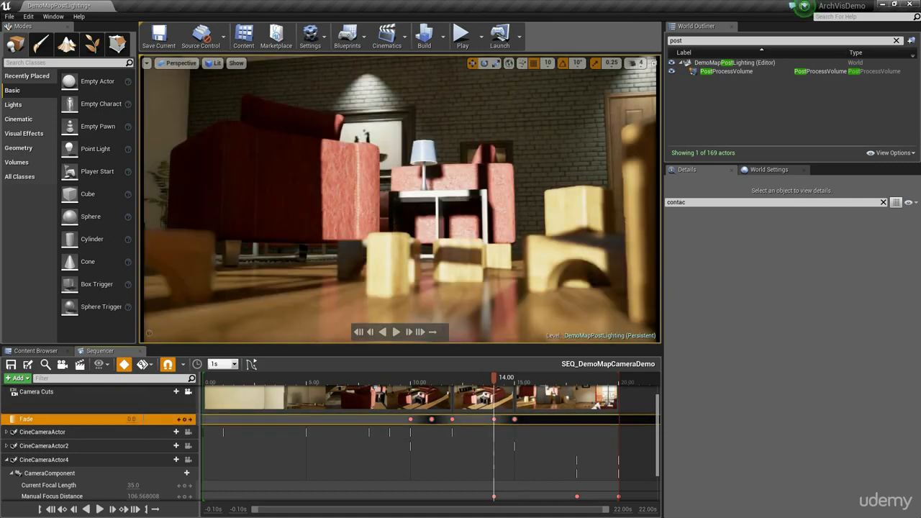
left_click_drag(495, 379, 531, 383)
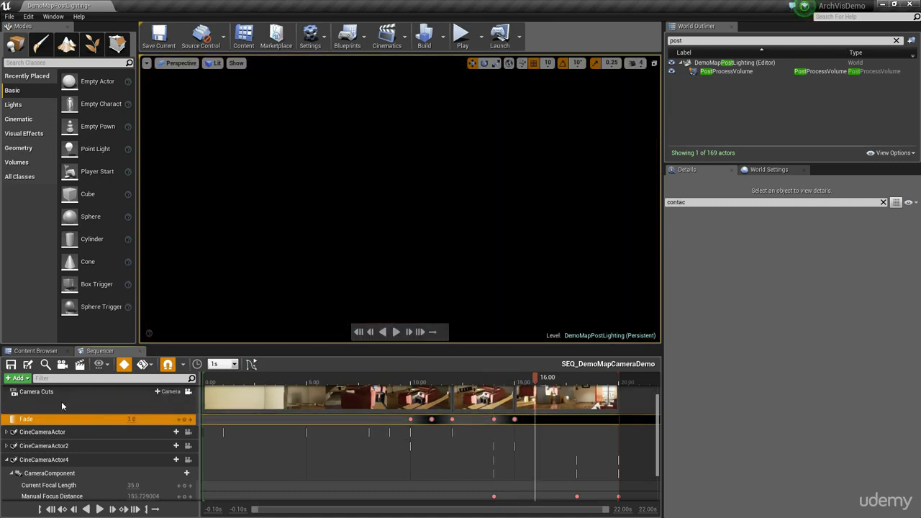
left_click(132, 418)
type("0")
key("Return")
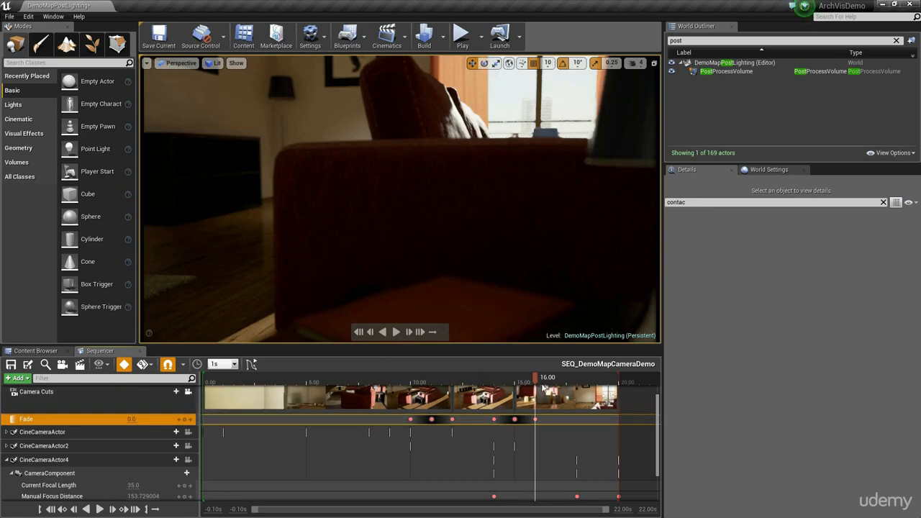
Key the closing fade-out with Fade at 0 at 19.00 and 1 at 20.00
left_click_drag(535, 378, 616, 386)
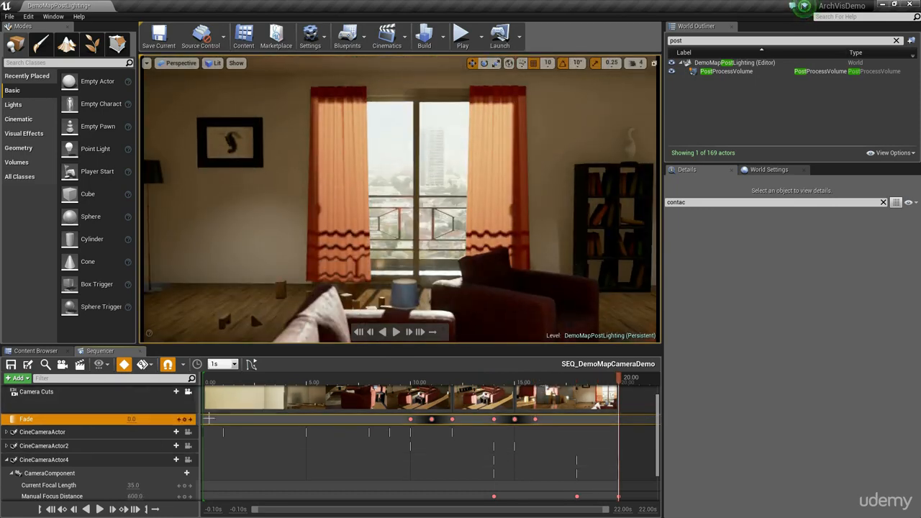
type("1")
key("Return")
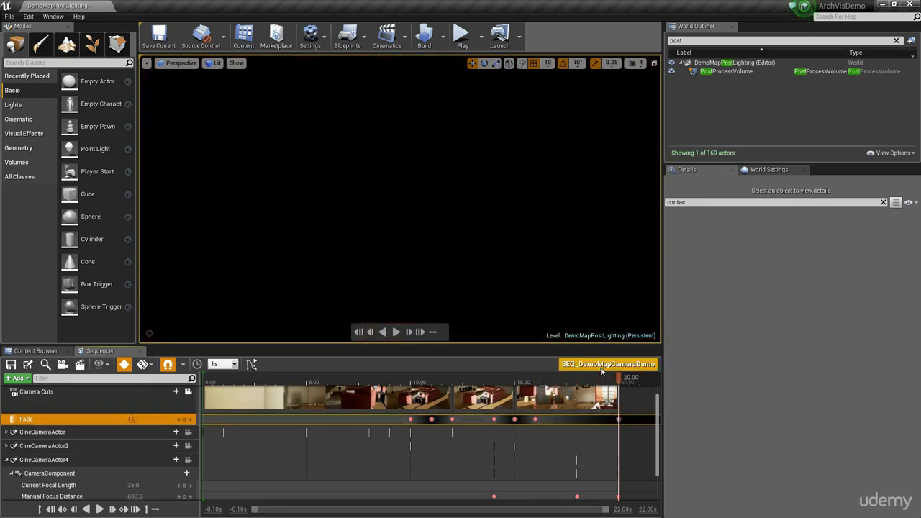
left_click_drag(617, 381, 597, 403)
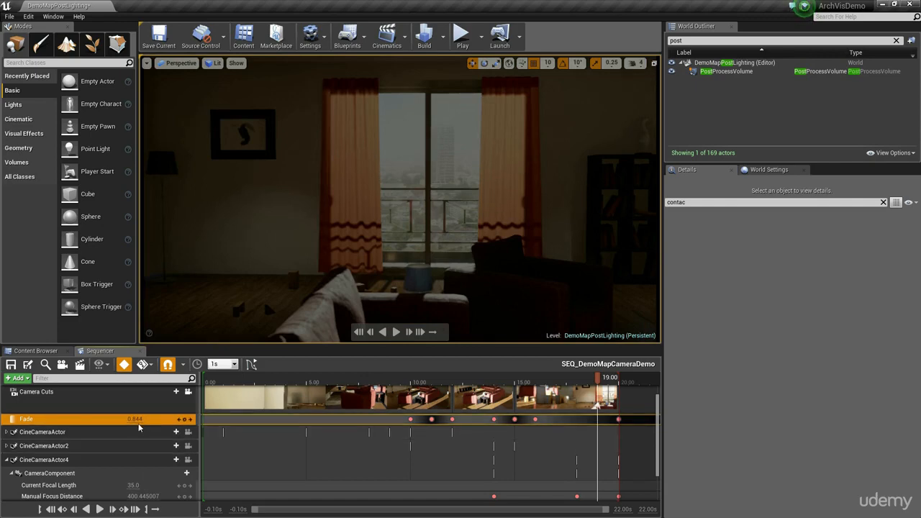
type("0")
key("Return")
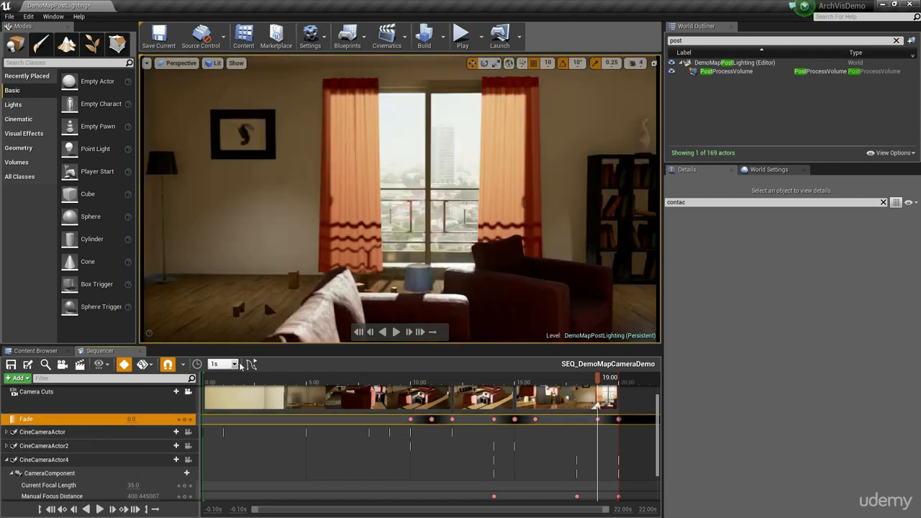
left_click(235, 365)
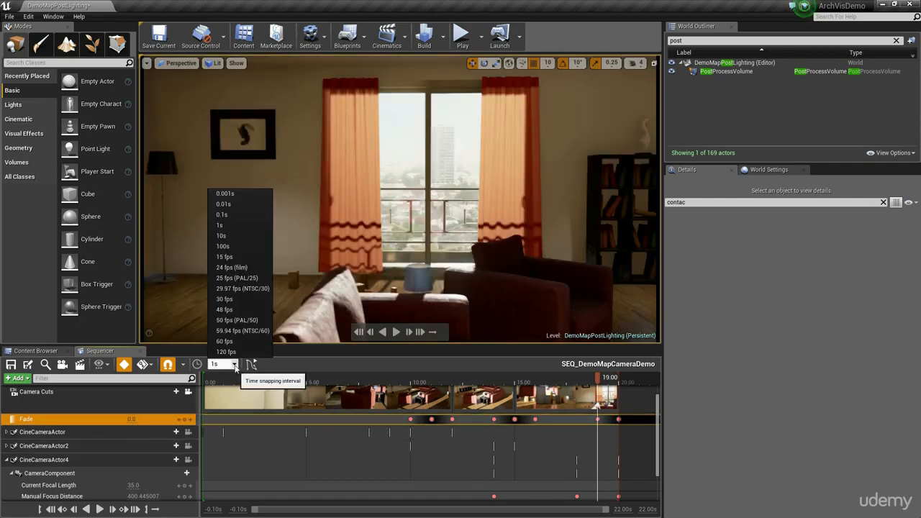
left_click(235, 366)
Key the opening fade-in with Fade at 1 at 0.00 and 0 at 1.00
left_click_drag(598, 378, 176, 404)
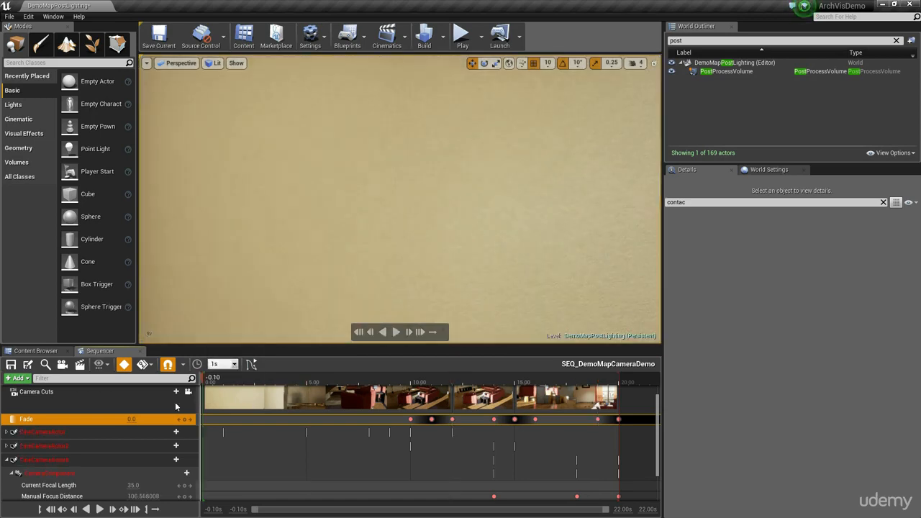
left_click(83, 408)
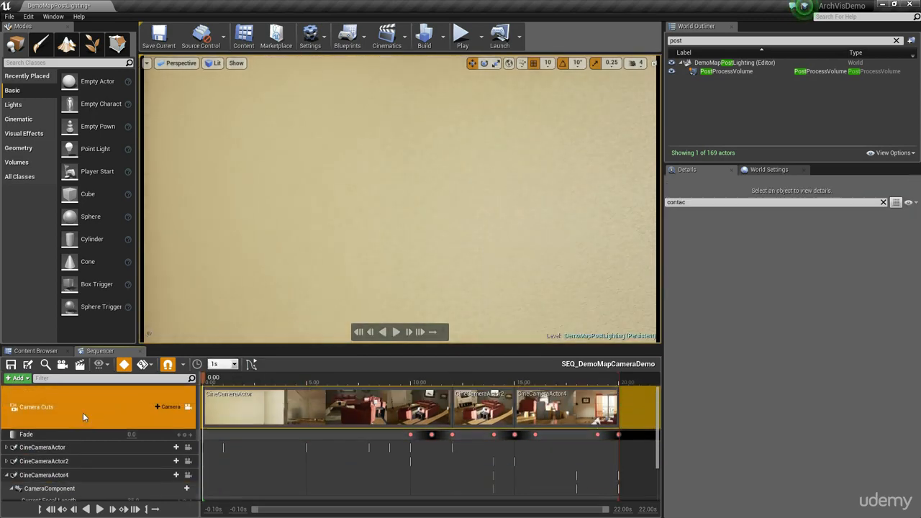
left_click(60, 436)
left_click(129, 434)
type("1")
key("Return")
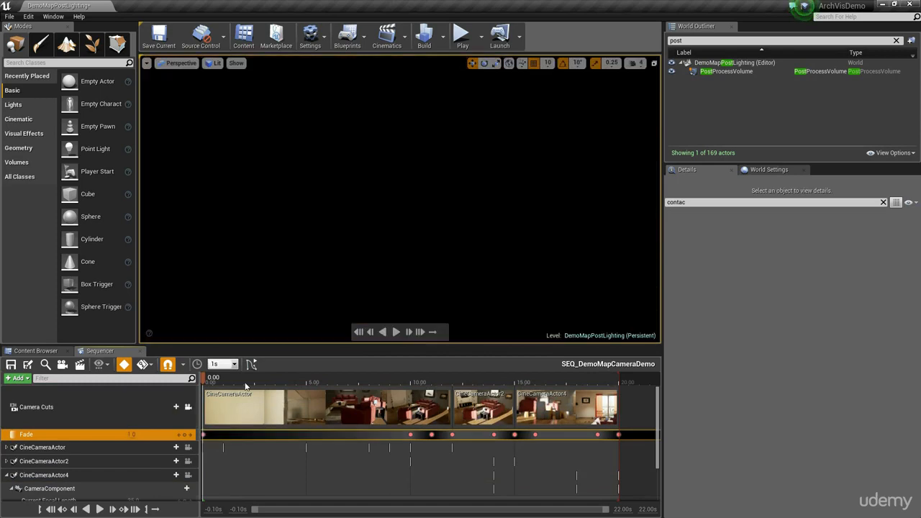
left_click_drag(209, 383, 223, 380)
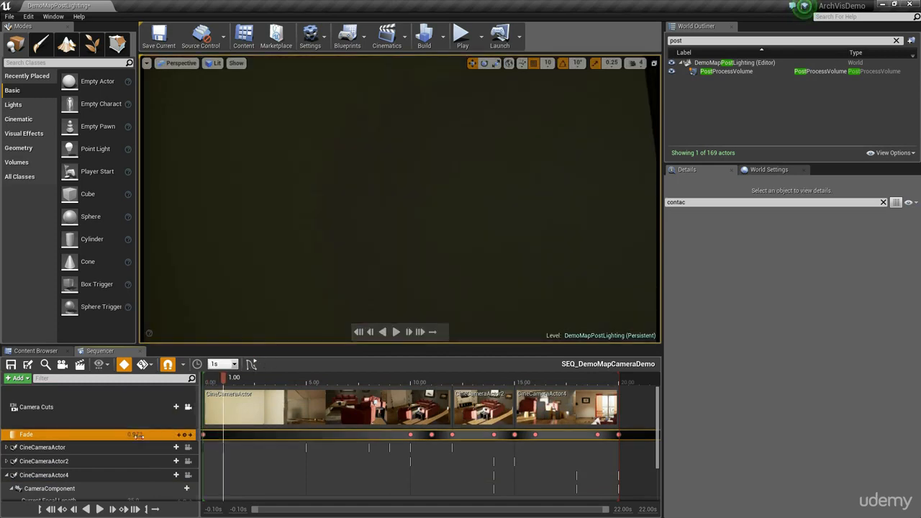
type("0")
key("Return")
Play the whole sequence from 0.00 to review the cameras, cuts and fades
left_click(209, 387)
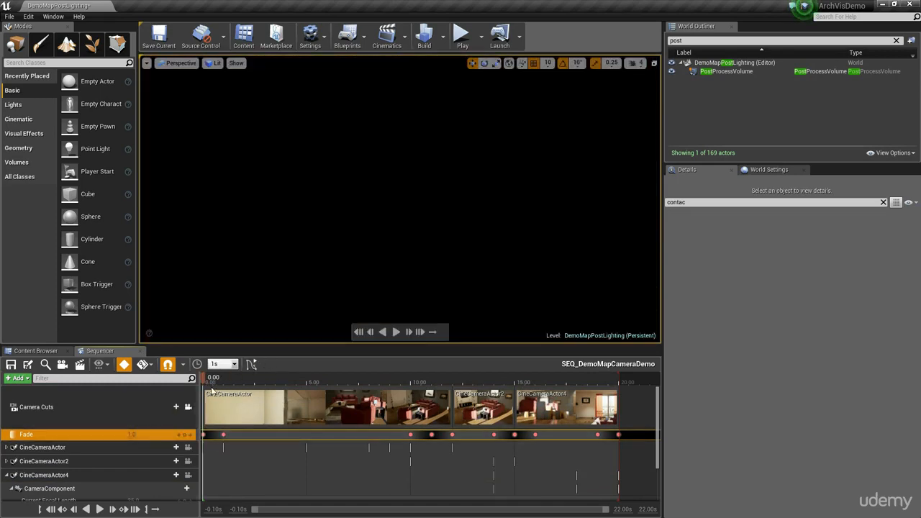
key("space")
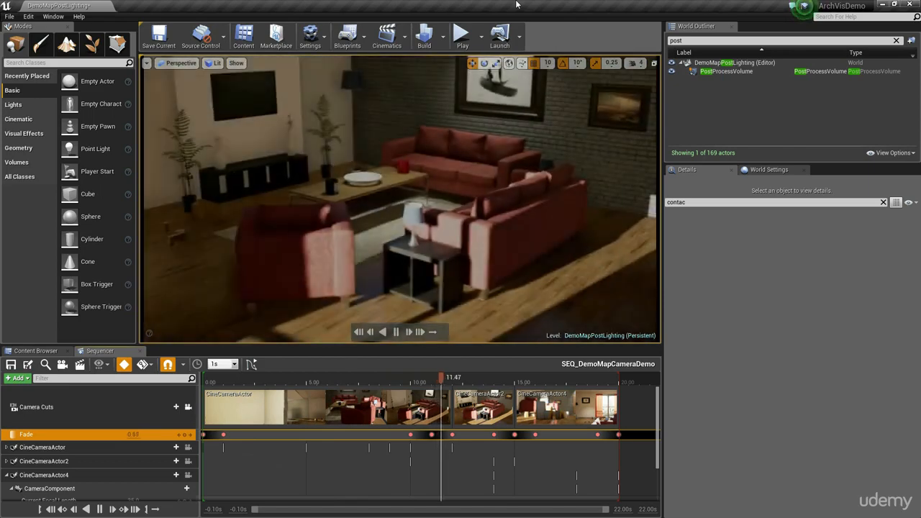
Stop playback, move the start of the CineCameraActor2 camera cut back to the fade key at 11.00, and replay from about 6.00
key("space")
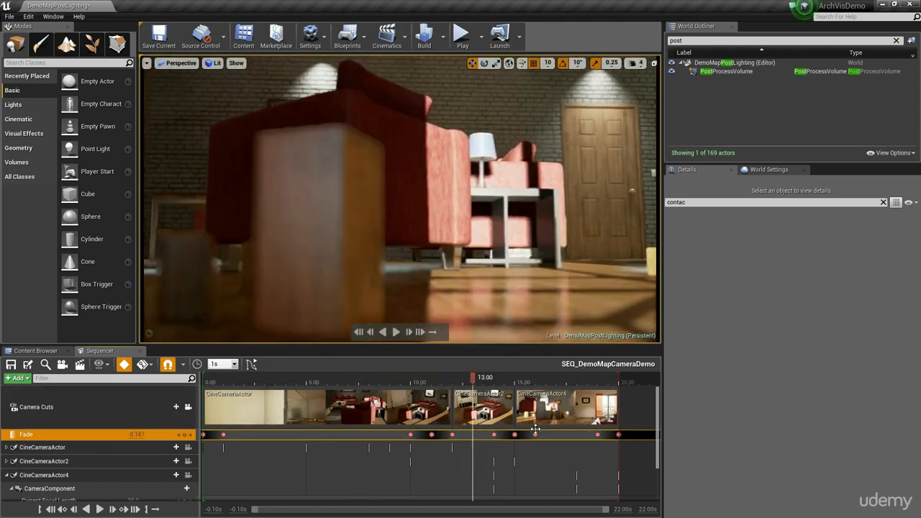
left_click_drag(453, 415, 437, 412)
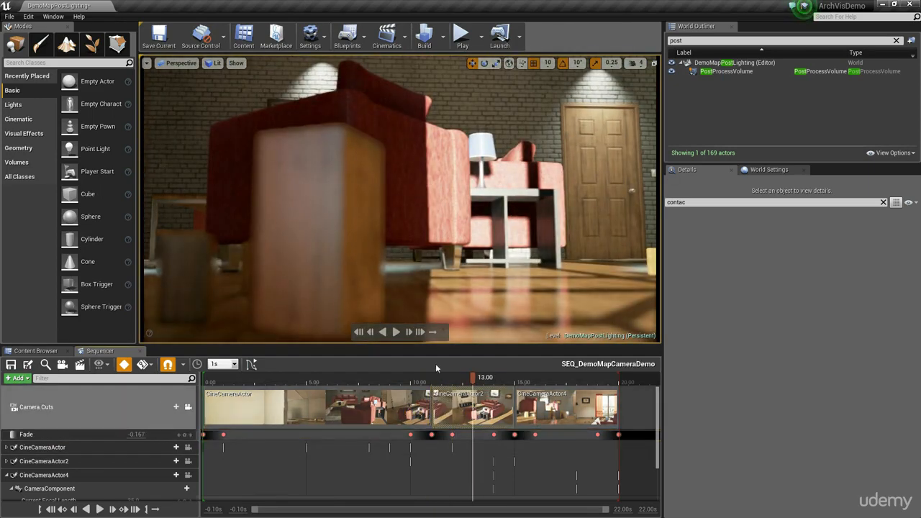
left_click(329, 383)
key("space")
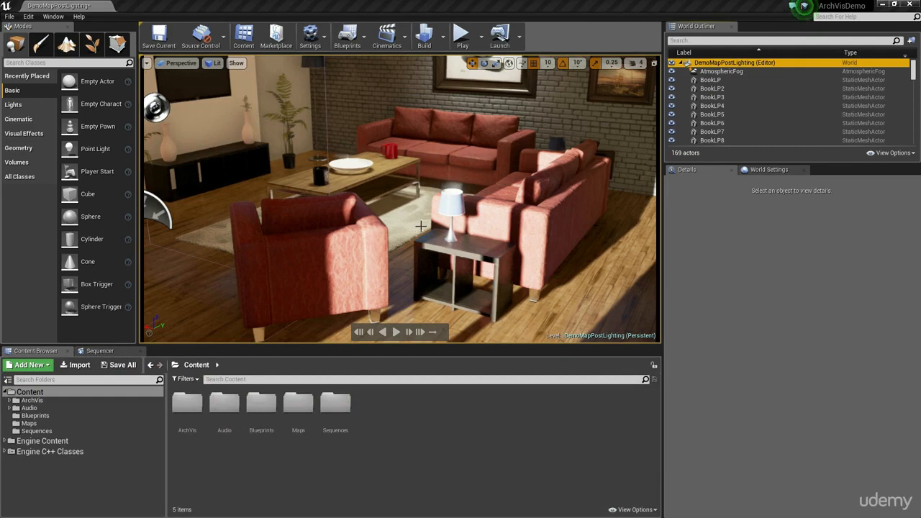
Set the SEQ_DemoMapCameraDemo actor in the level to Auto Play with a play rate of 0.75 and Loop Indefinitely
left_click(687, 41)
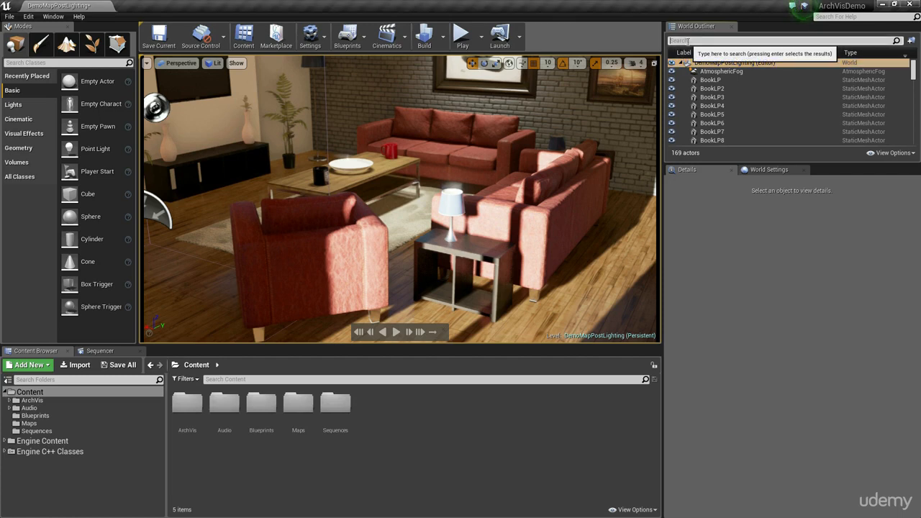
type("seq")
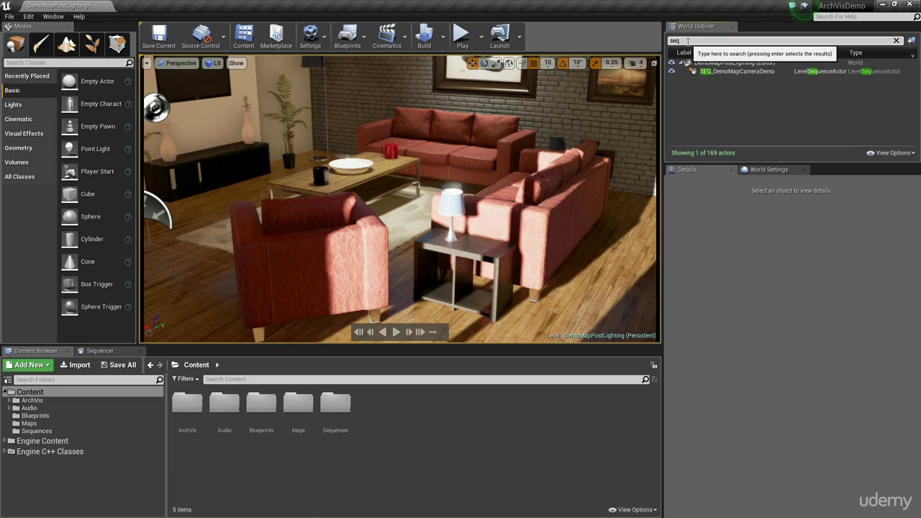
left_click(723, 72)
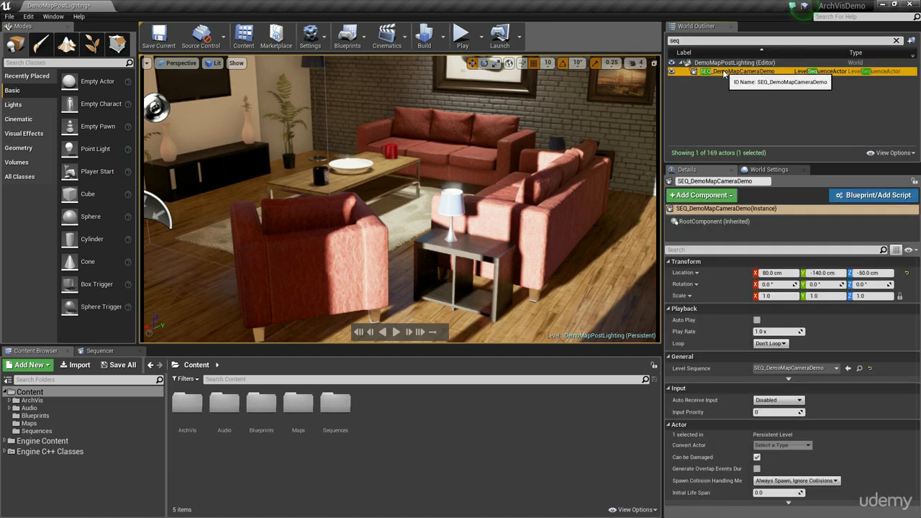
left_click(757, 320)
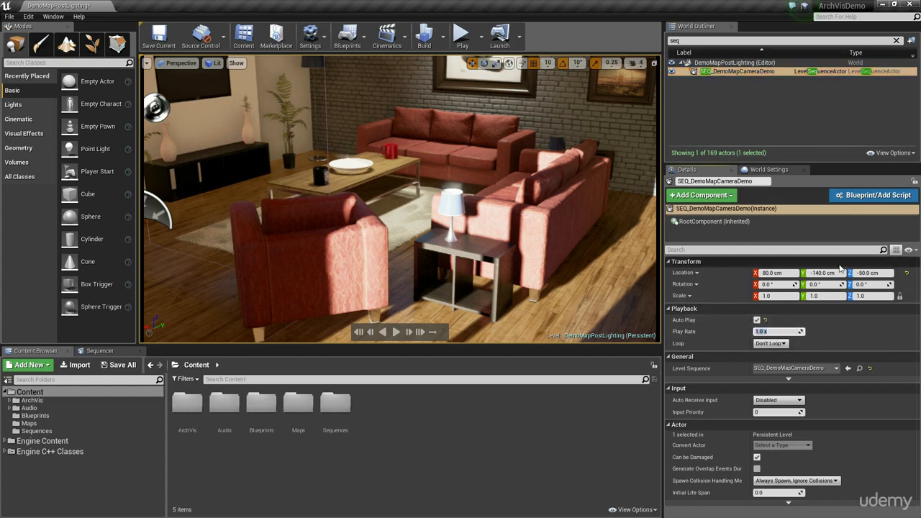
left_click(769, 343)
left_click(774, 358)
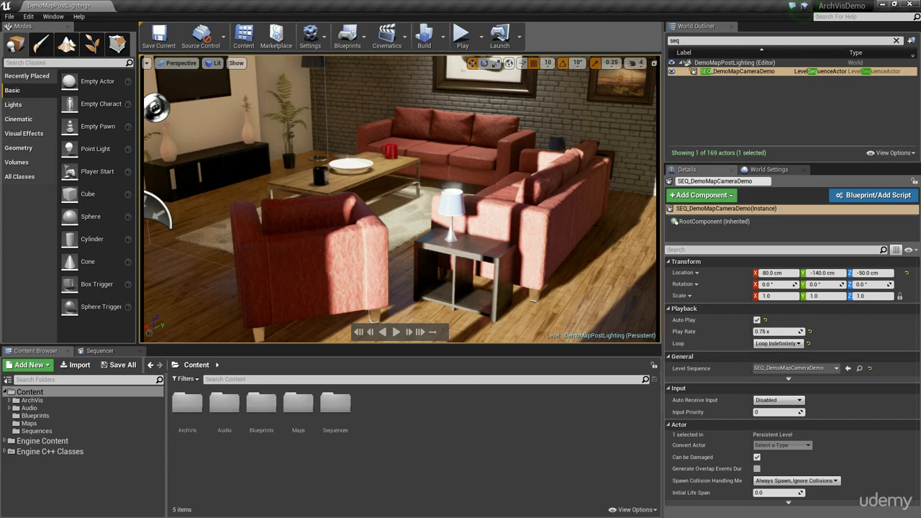
Play the level in the editor to test the automatic sequence playback, and stop the simulation
left_click(454, 38)
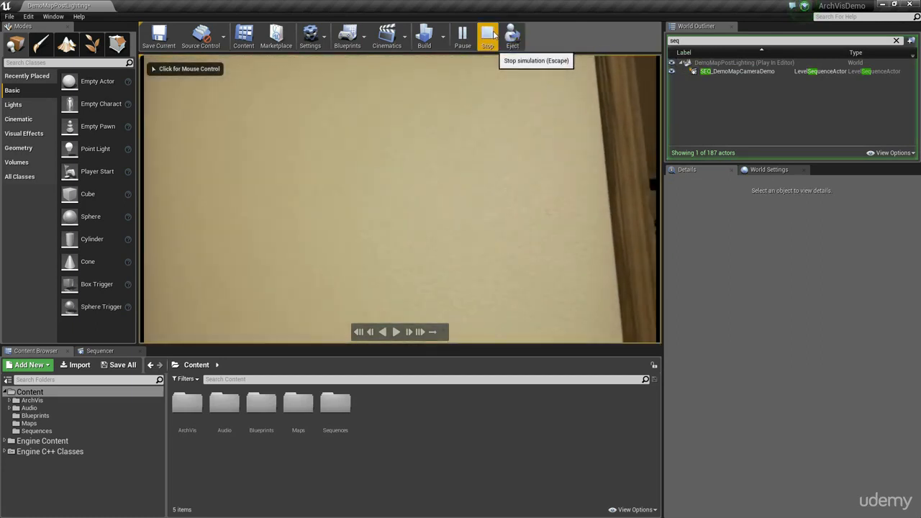
left_click(488, 36)
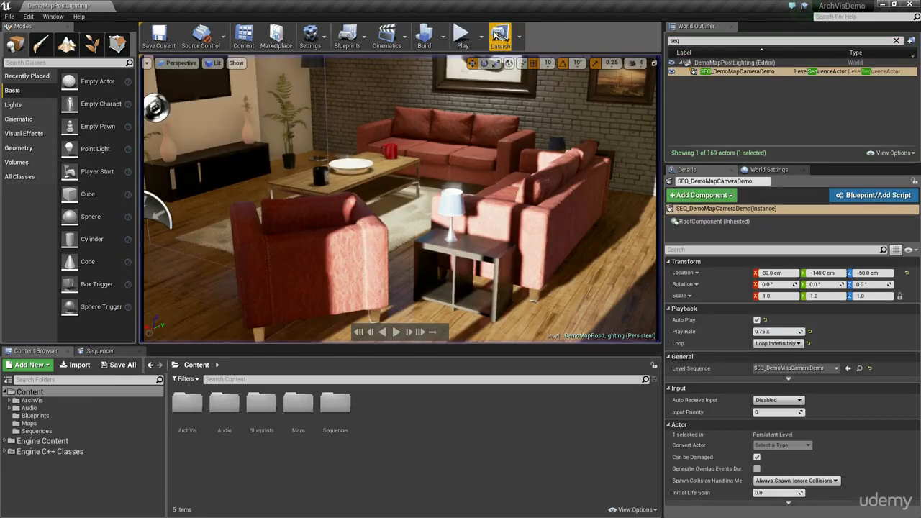